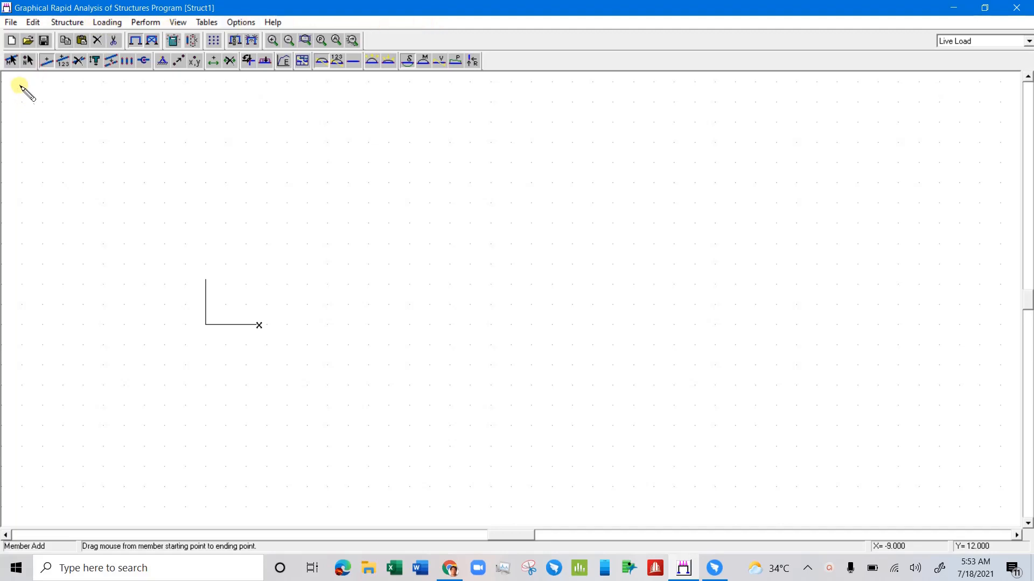
click(10, 23)
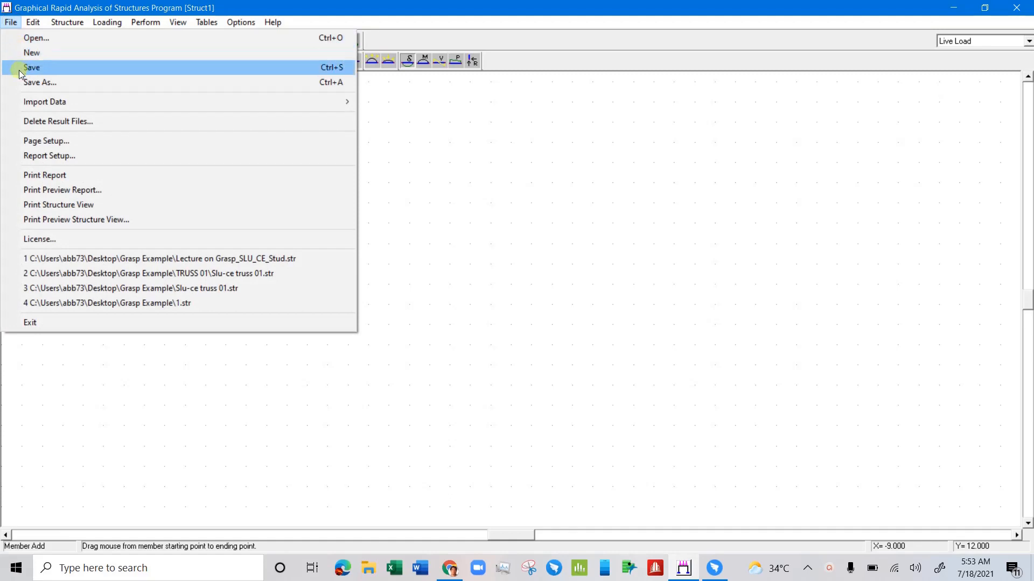
mouse_move(29, 99)
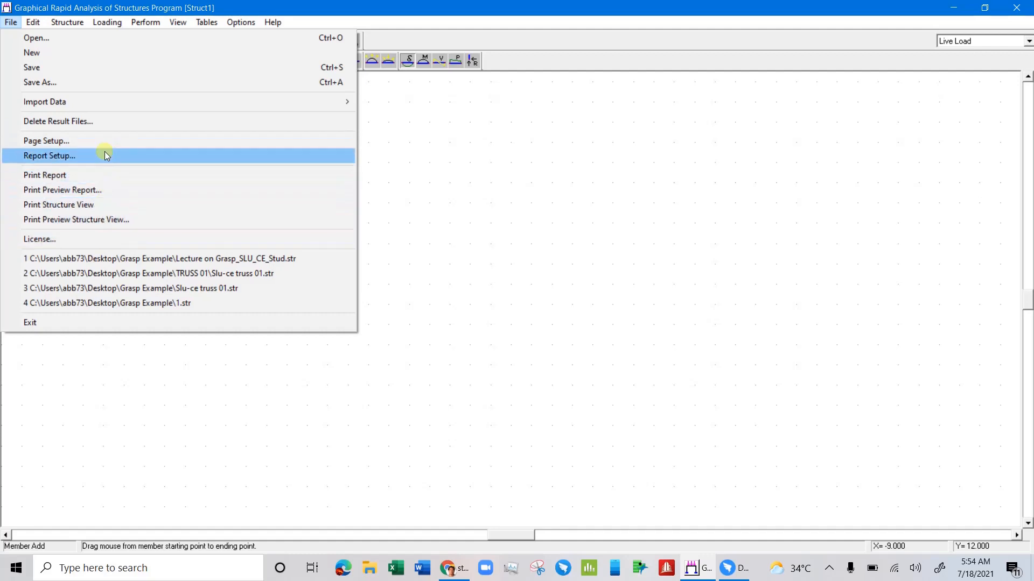
Examine the four frame templates in the Structure Wizard and the bay and story settings for regular bays with irregular stories, closing it without creating a structure
mouse_move(56, 17)
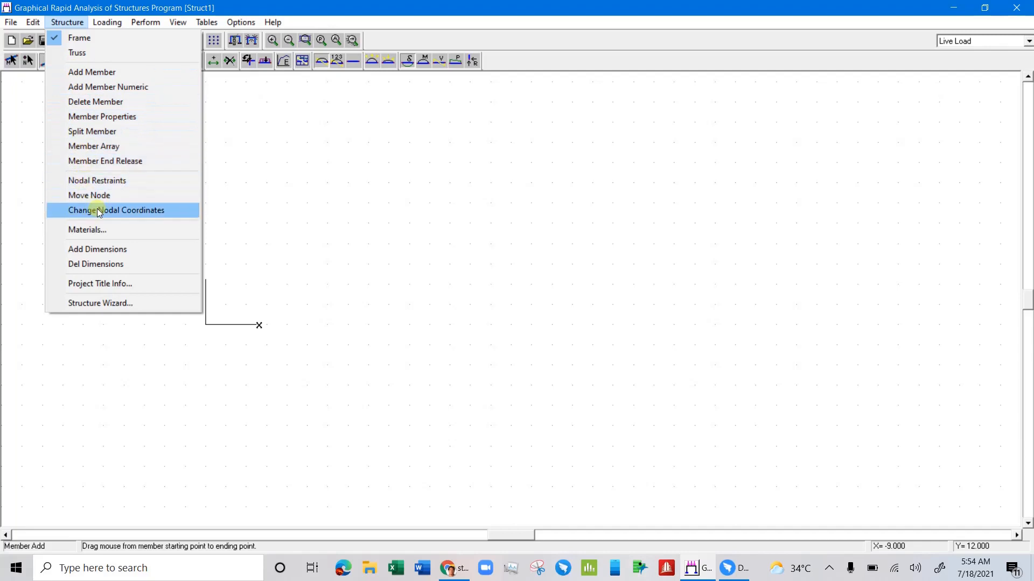
click(117, 305)
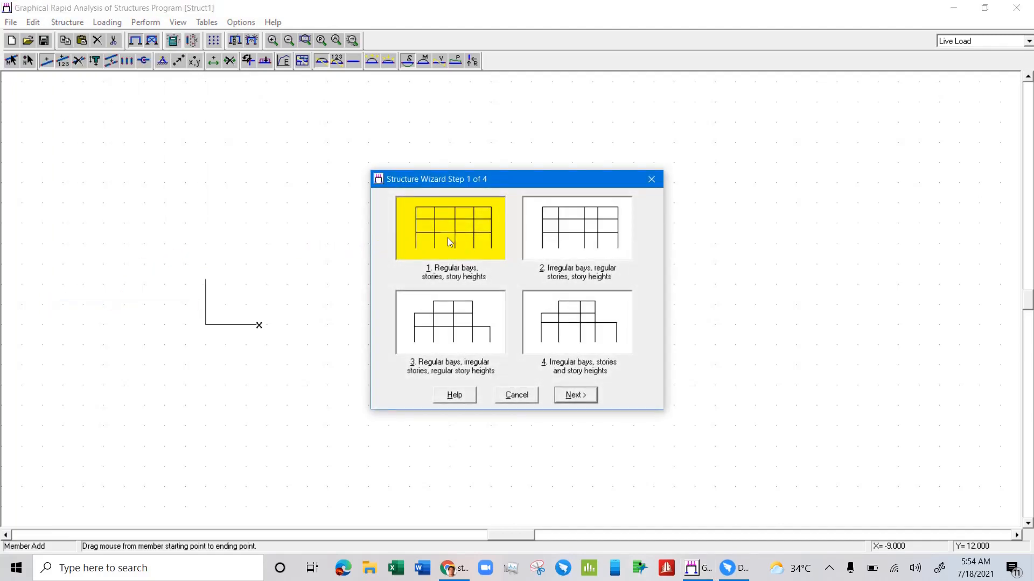
click(541, 238)
click(463, 237)
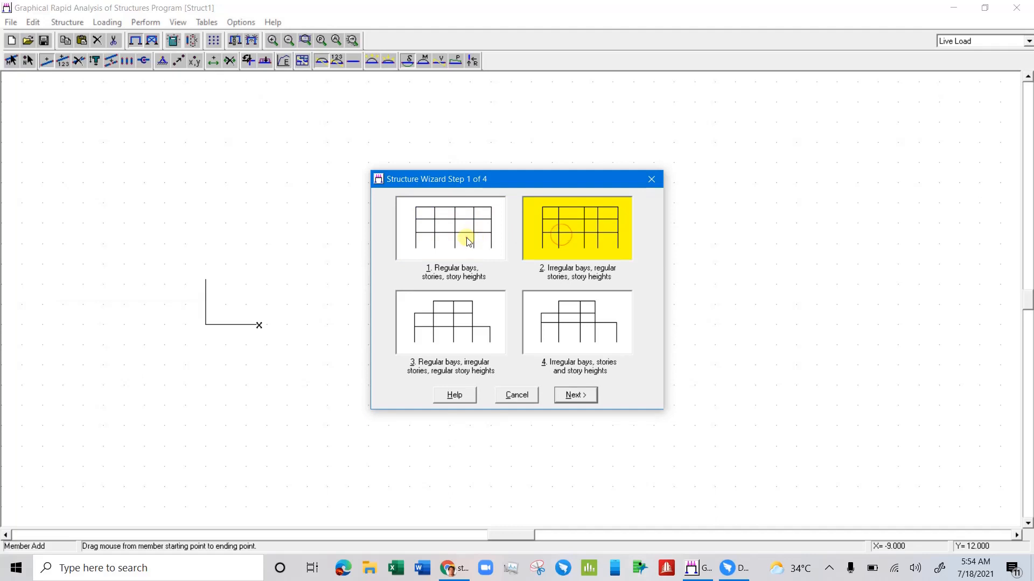
click(460, 325)
click(548, 324)
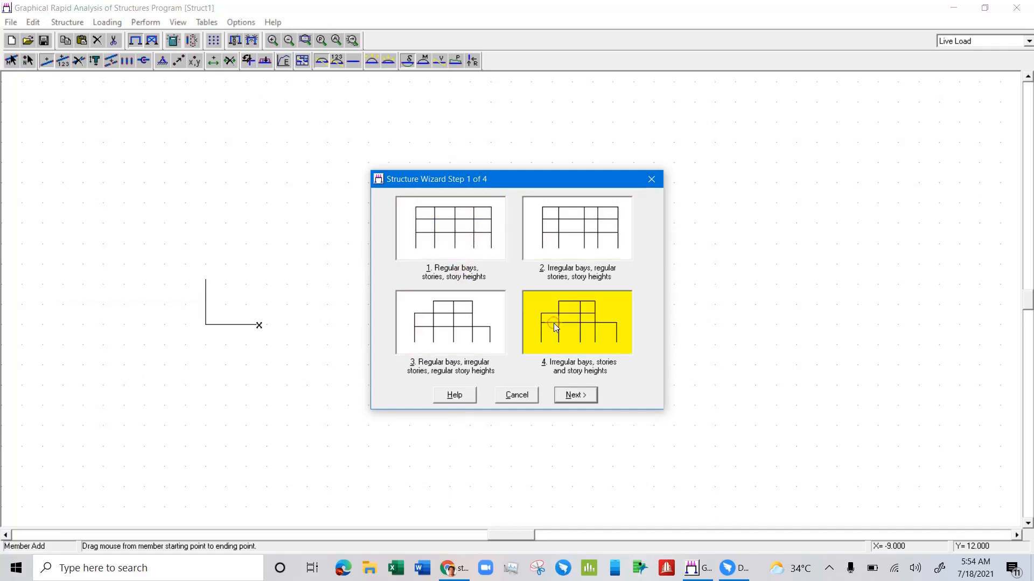
click(484, 322)
click(472, 239)
click(531, 232)
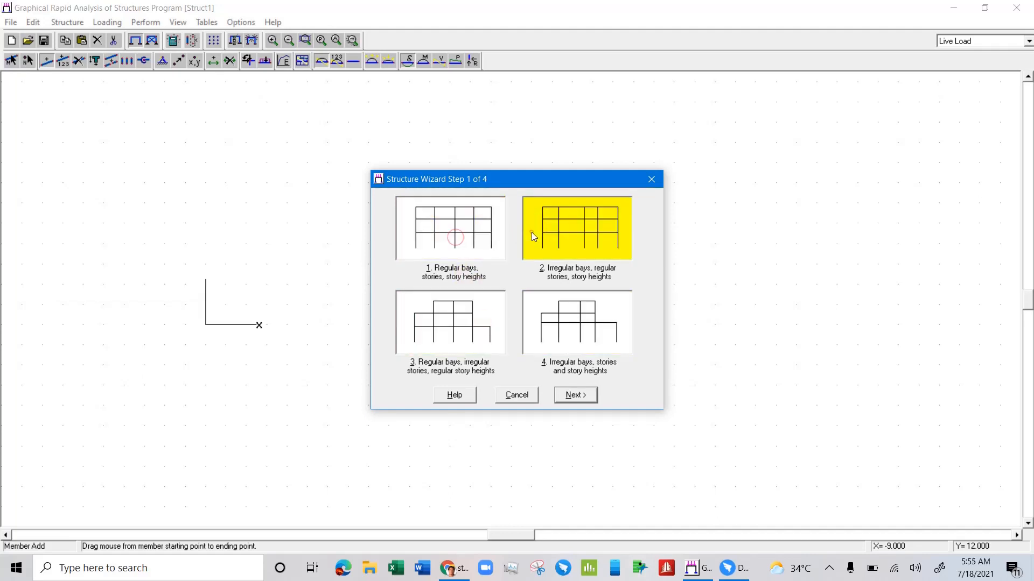
click(564, 324)
click(480, 325)
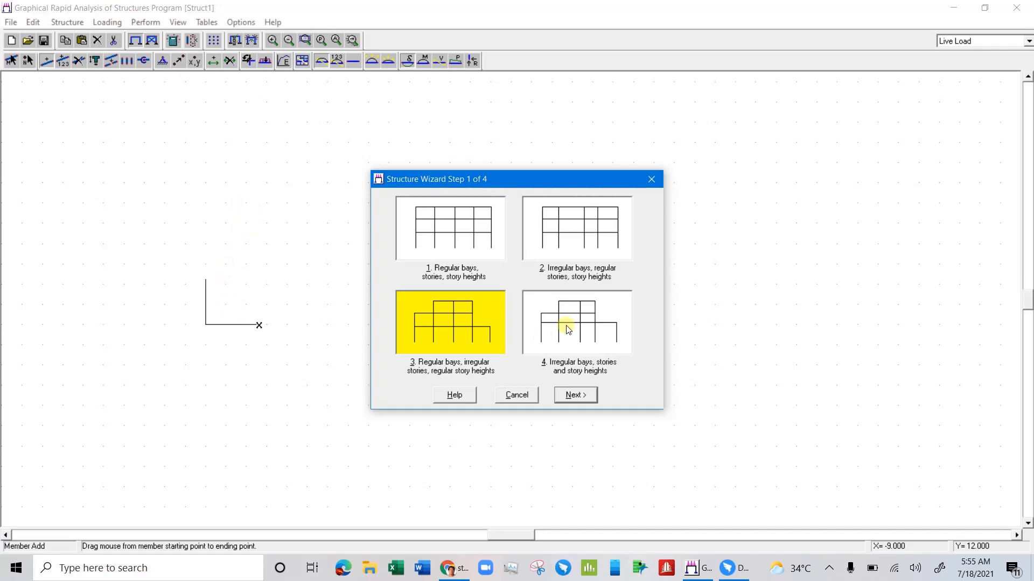
click(576, 394)
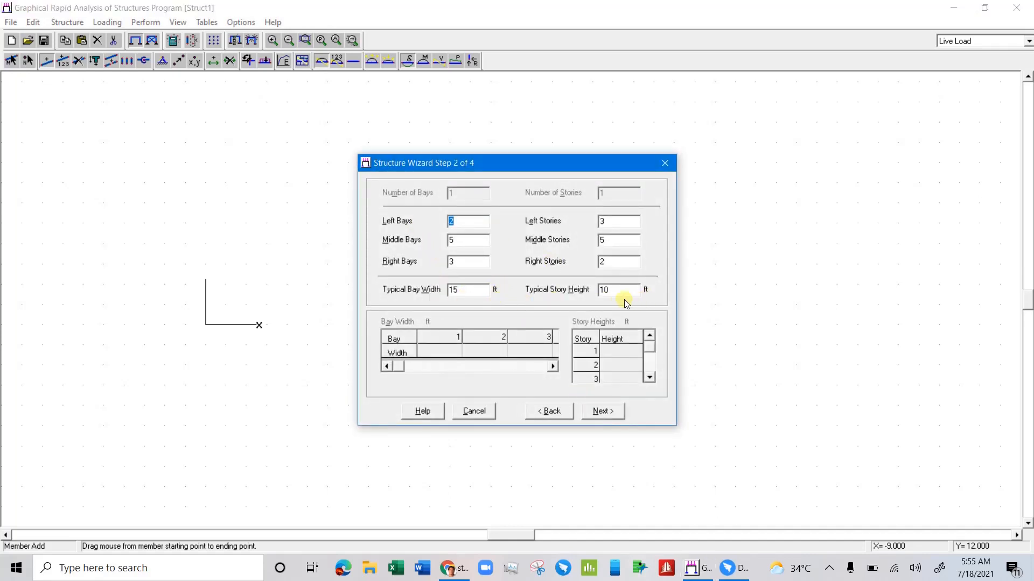
click(665, 165)
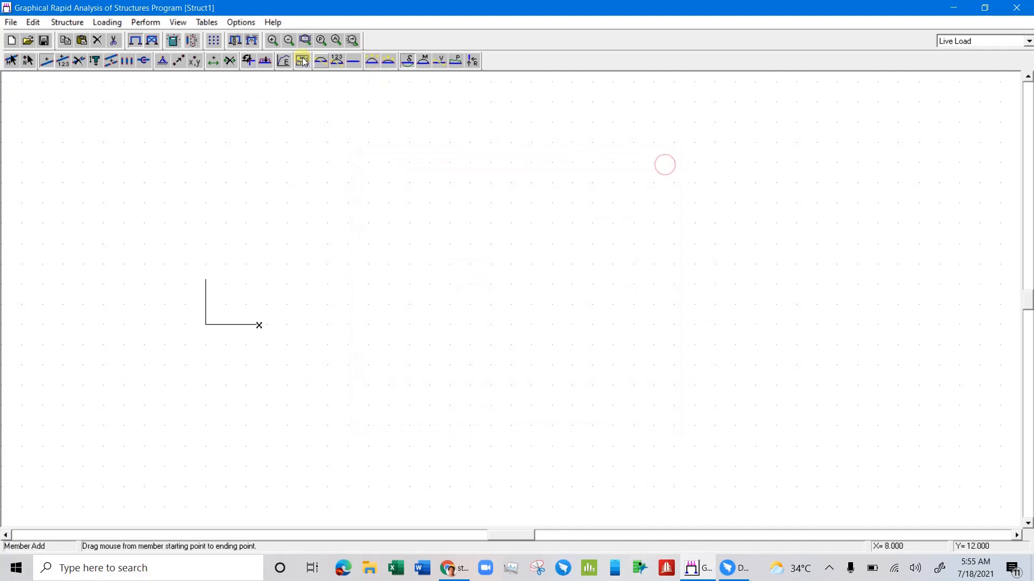
Set the structure's units to System International
click(237, 24)
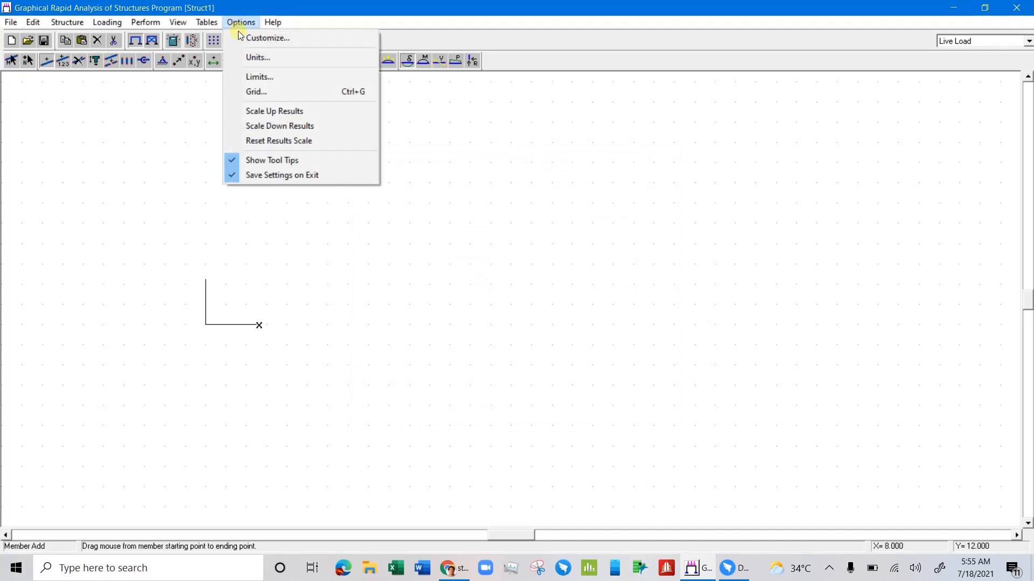
click(252, 58)
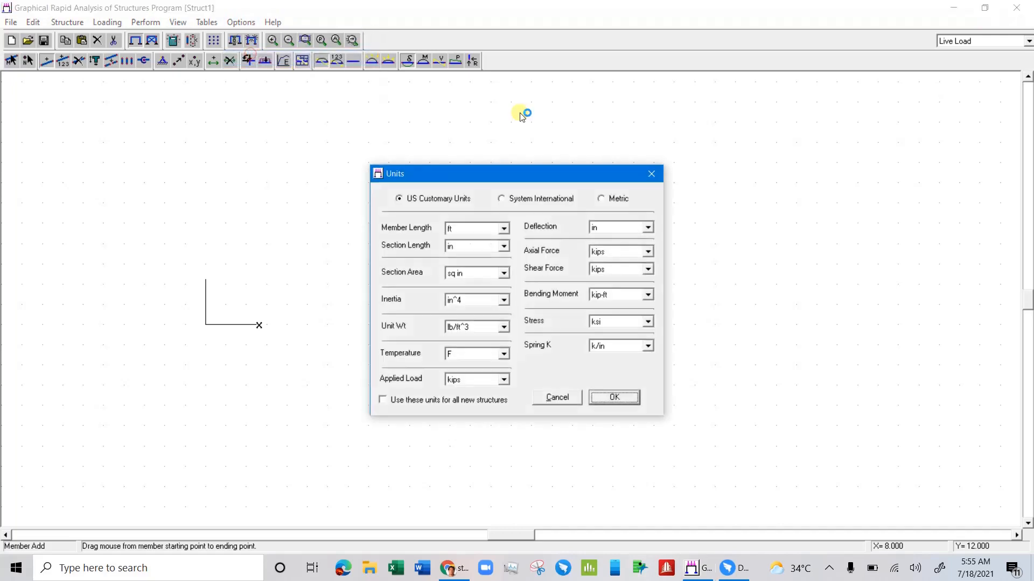
click(502, 198)
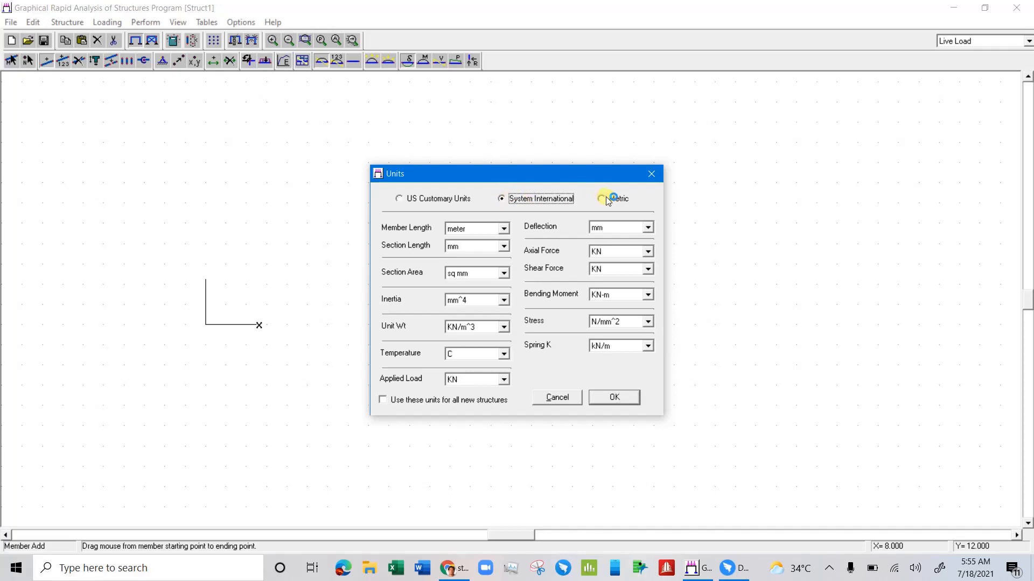
click(602, 198)
click(502, 198)
click(610, 400)
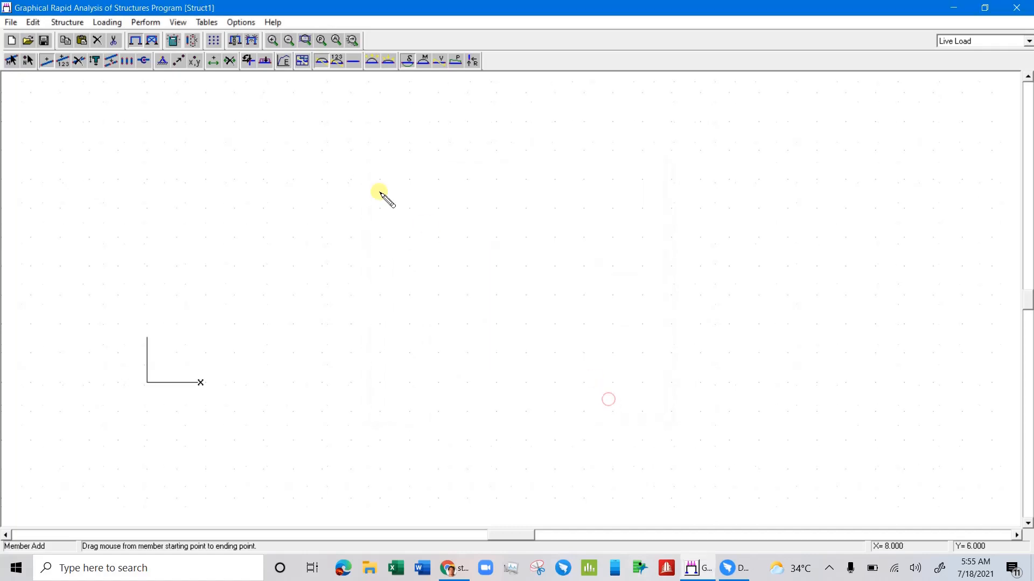
Restart the Structure Wizard without saving the current data and choose the template with irregular bays, stories and story heights
click(76, 25)
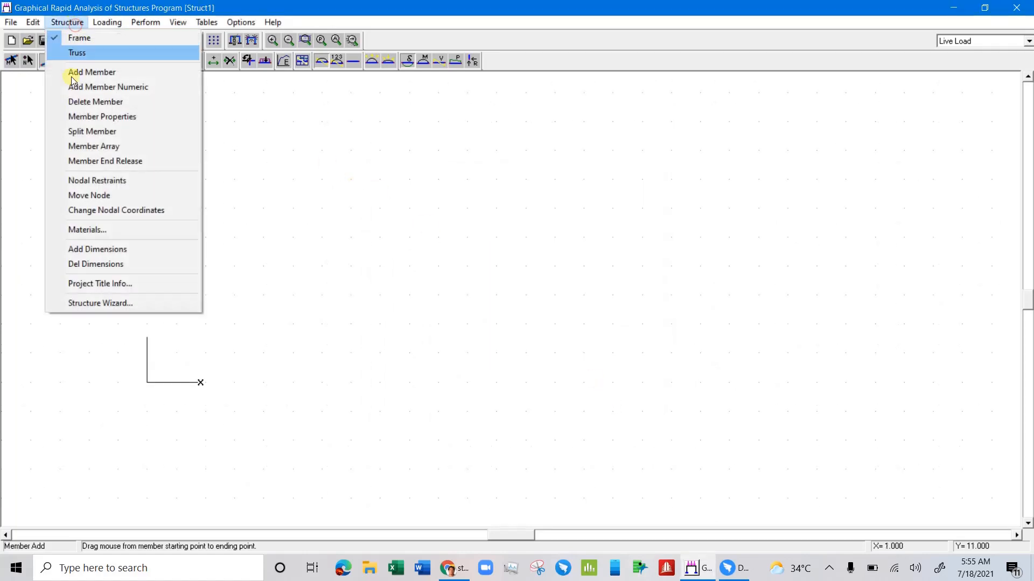
click(106, 305)
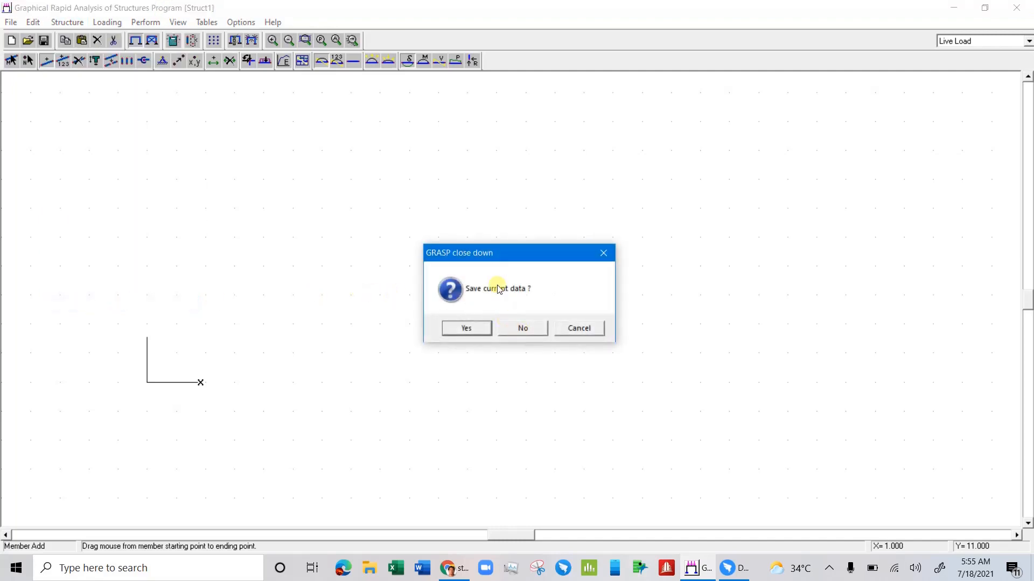
click(523, 329)
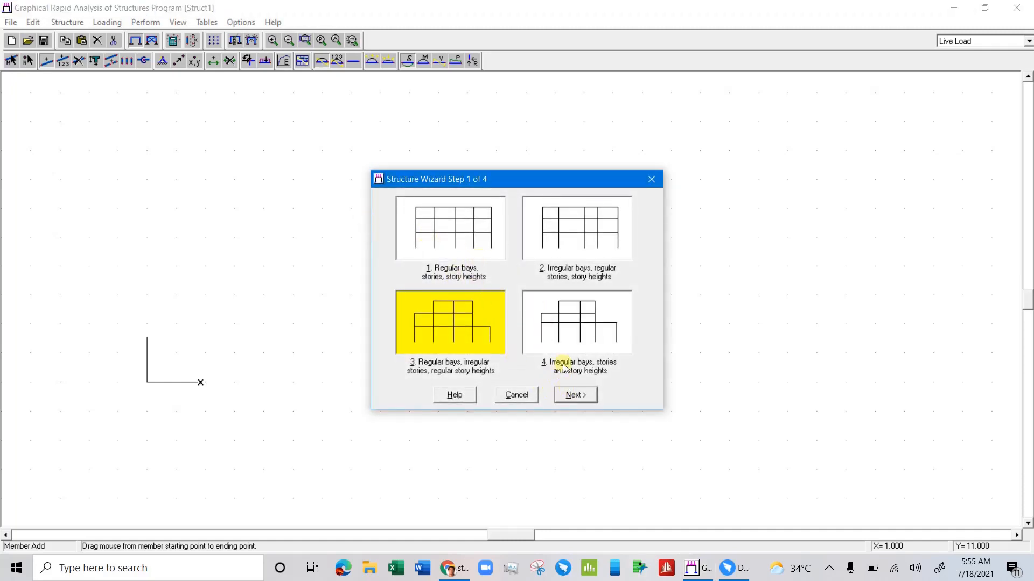
click(457, 241)
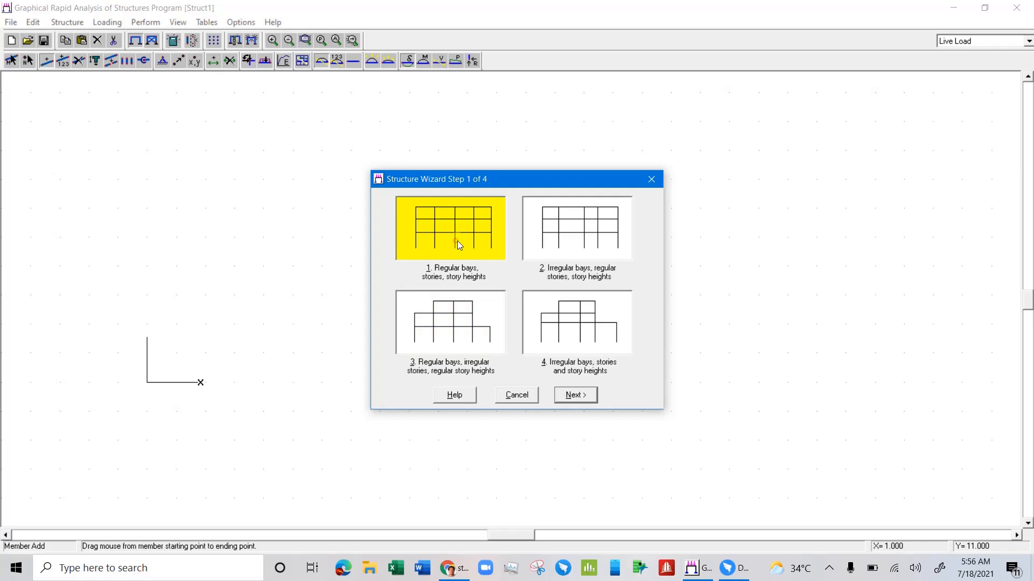
click(554, 307)
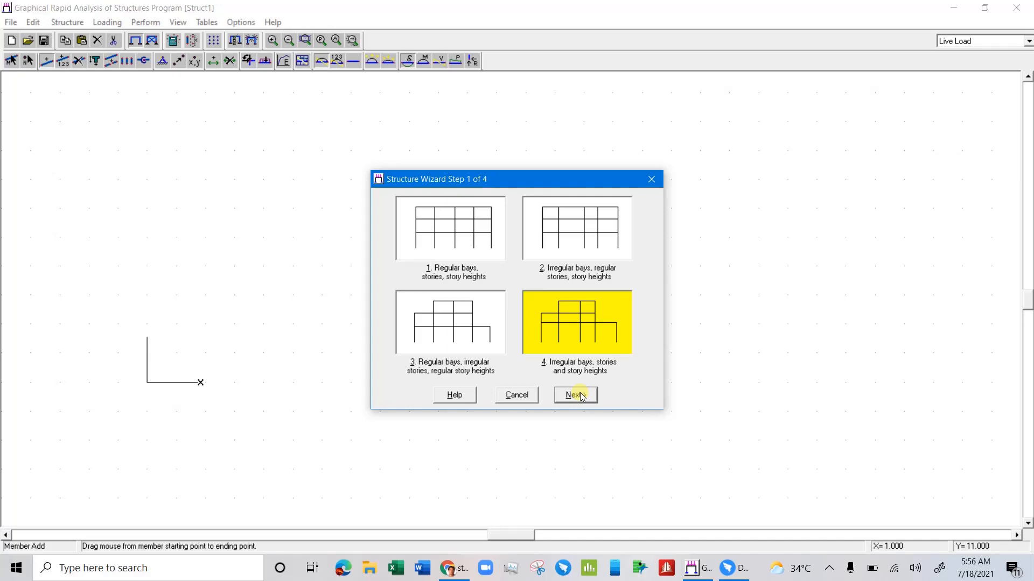
click(575, 395)
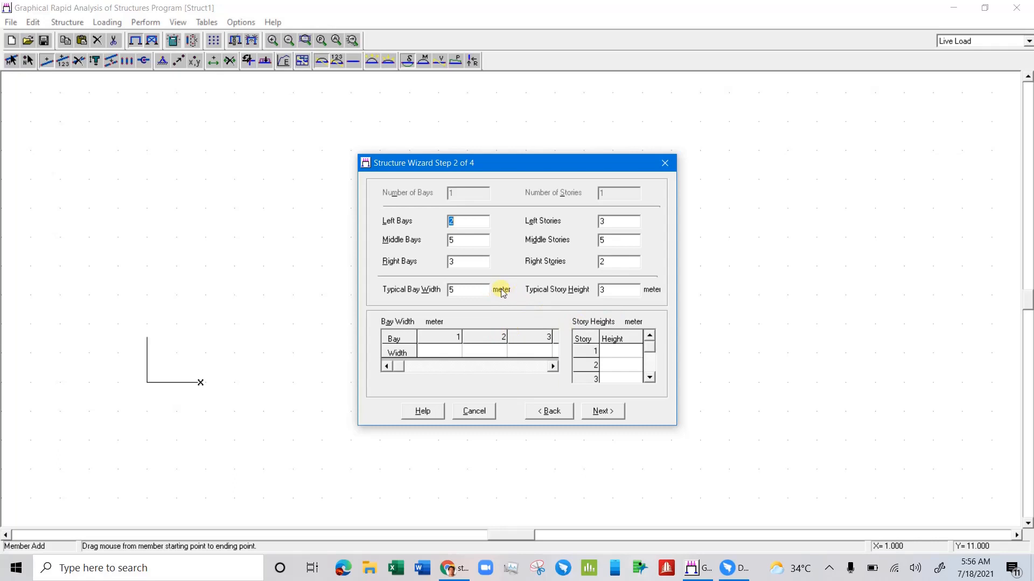
Generate the frame with the default bays and stories, 5 m bay width, 3 m story height, and 300 × 300 mm column and beam sections
click(608, 411)
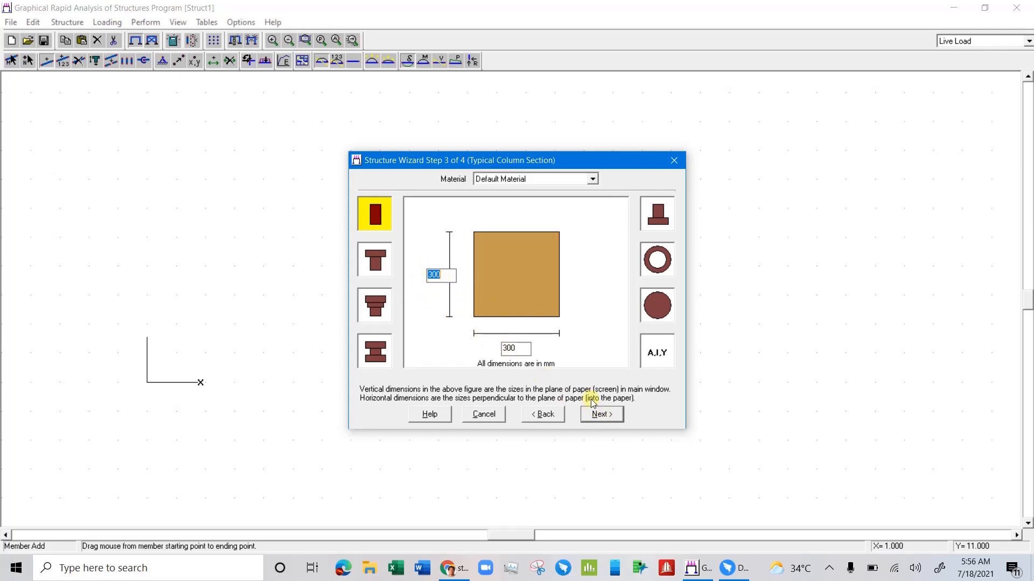
click(600, 417)
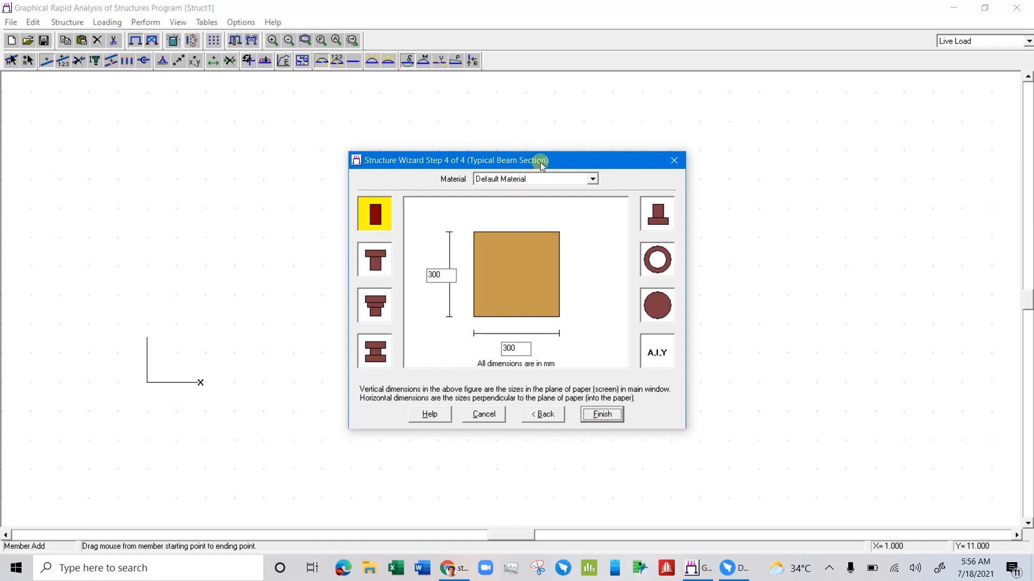
click(602, 414)
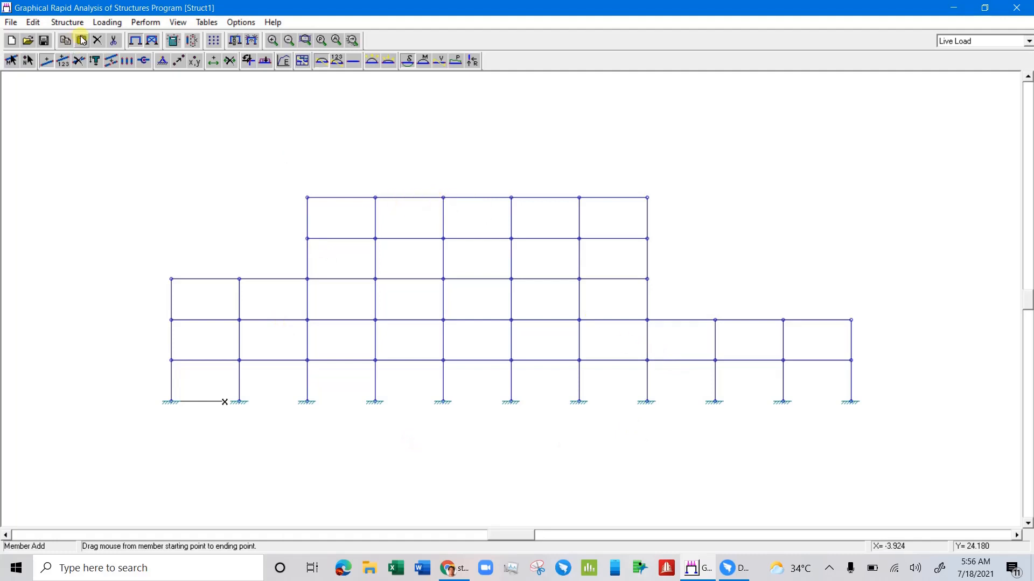
Switch the active load case to Self Load
click(100, 23)
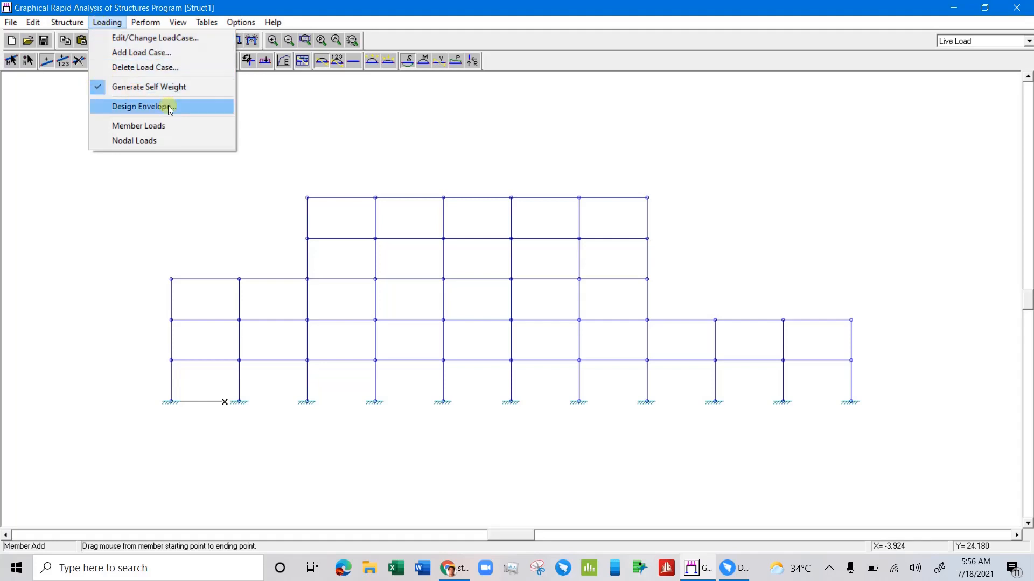
click(295, 121)
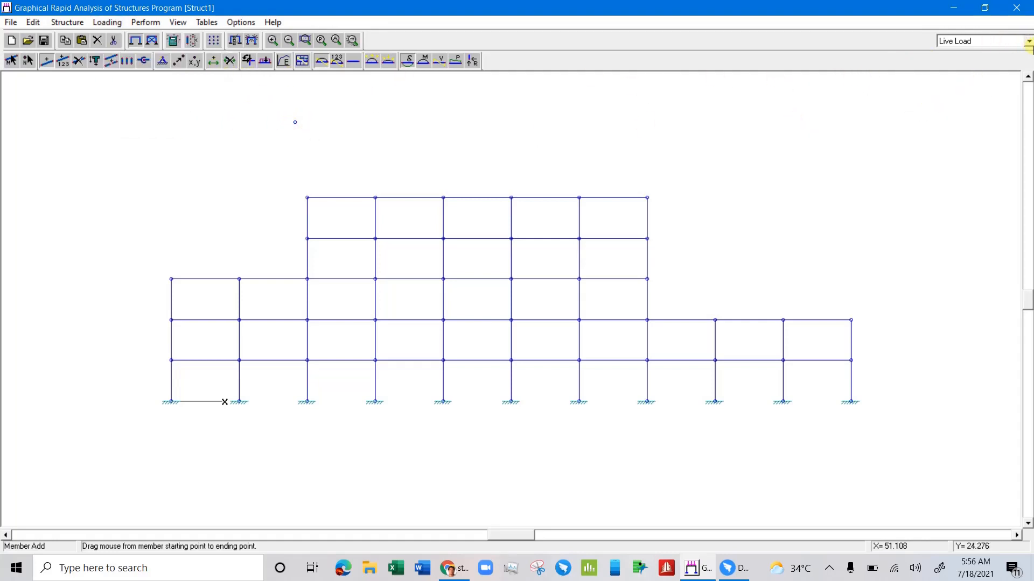
click(1029, 42)
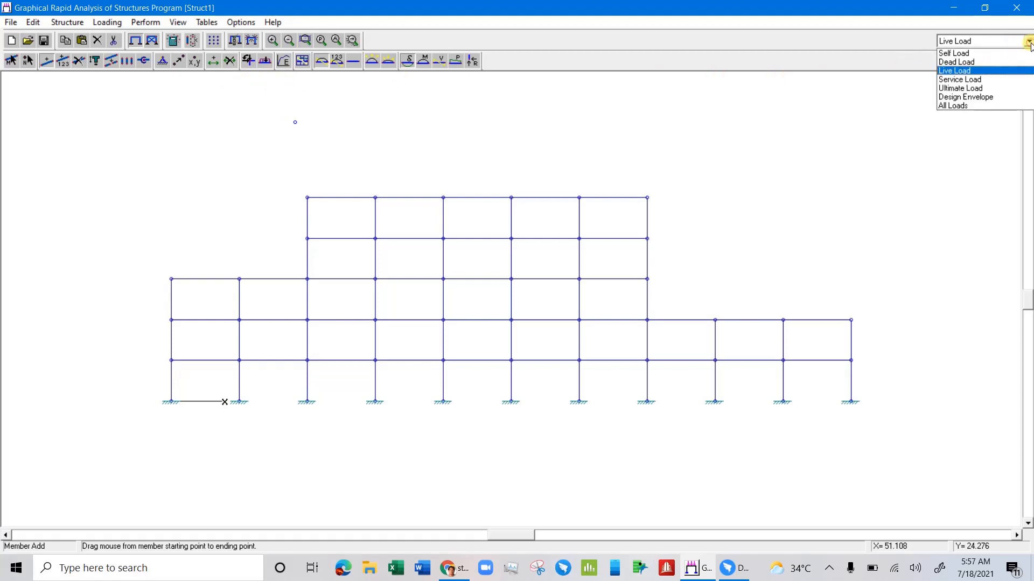
click(996, 53)
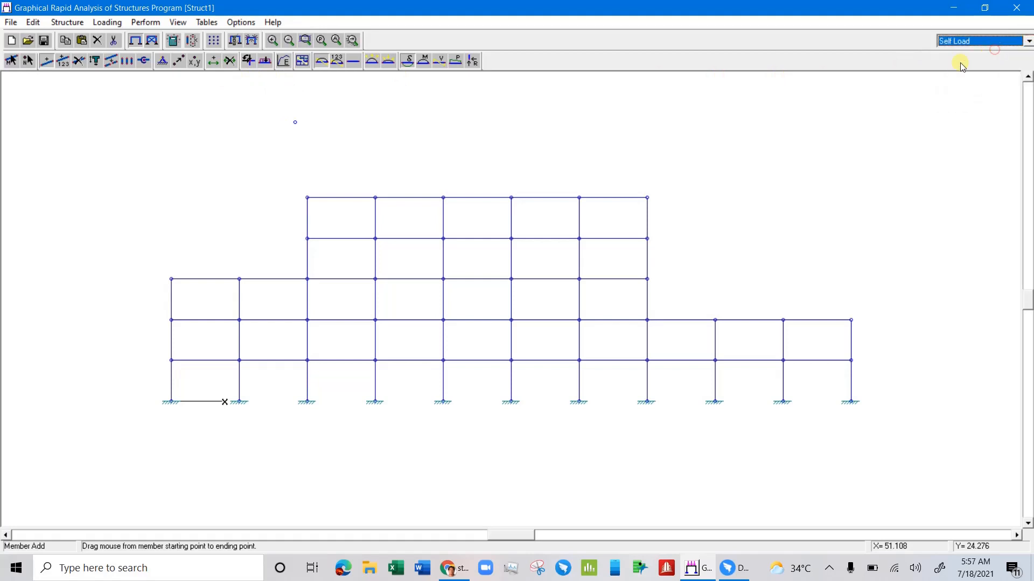
click(1028, 42)
click(988, 42)
Try to delete the stray node above the frame using the Nodal Restraints deletion option
click(28, 63)
drag(268, 108, 335, 144)
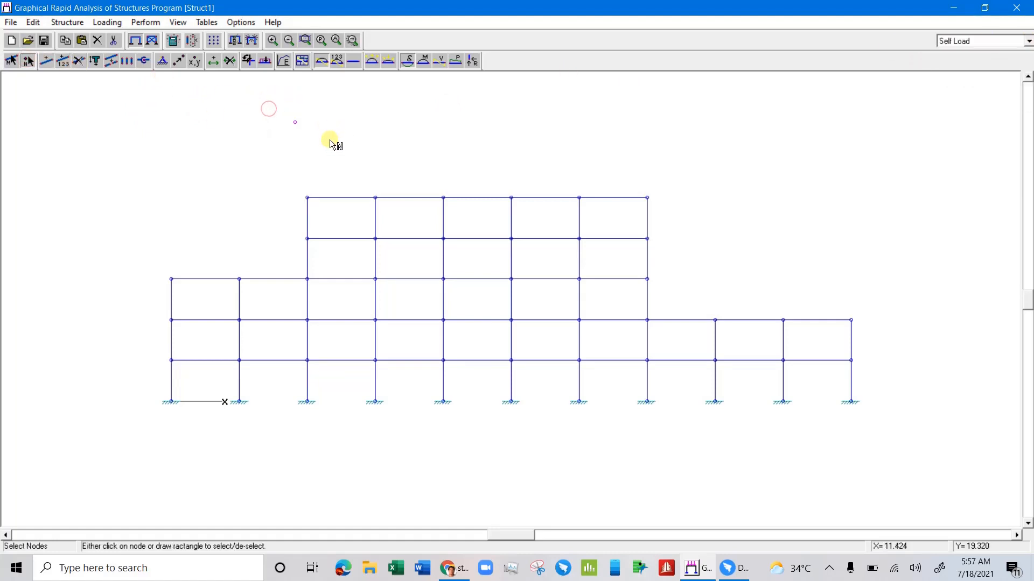
key(Delete)
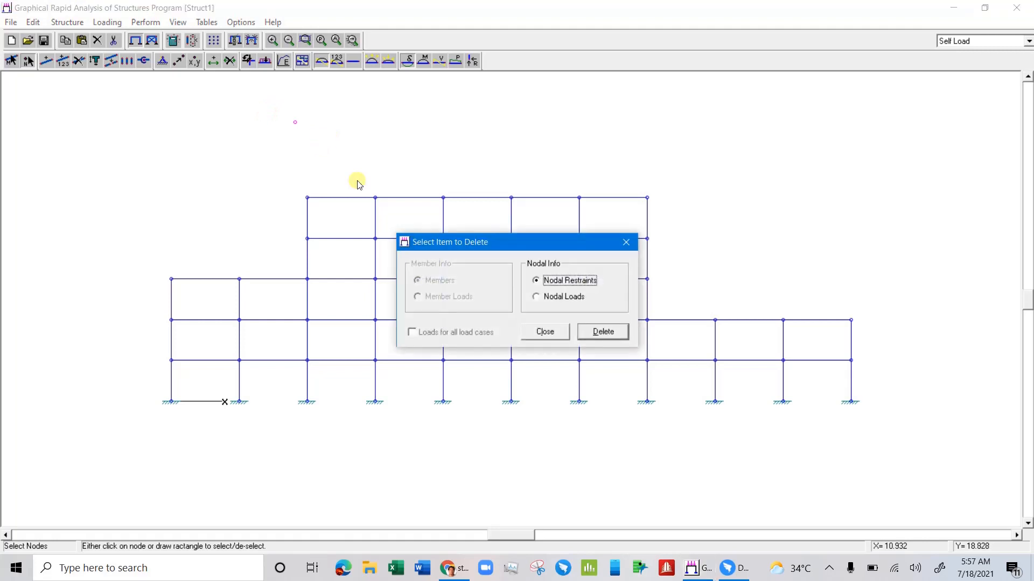
click(602, 332)
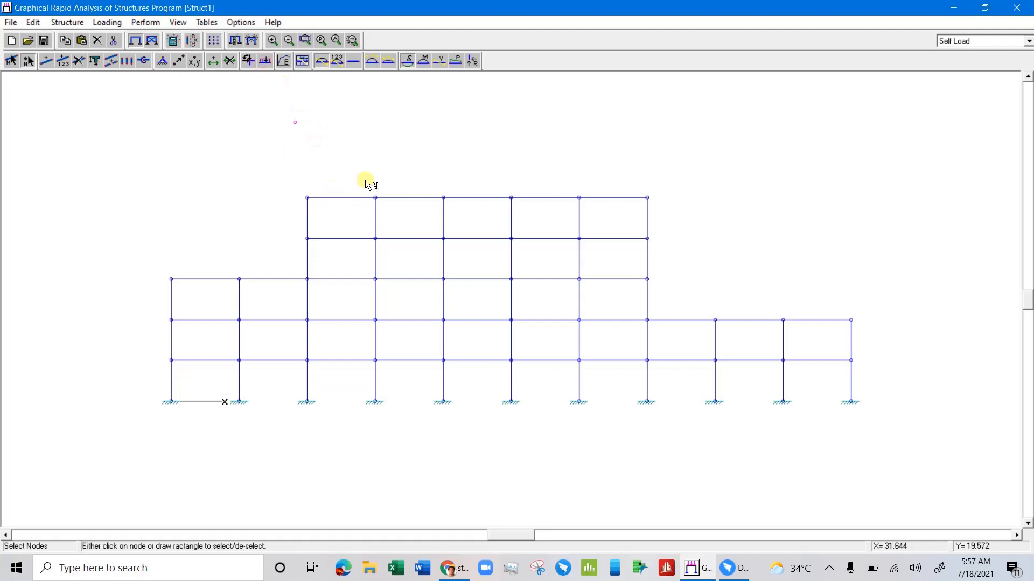
Make Live Load the active load case and select all beams along the top story of the frame
click(1029, 41)
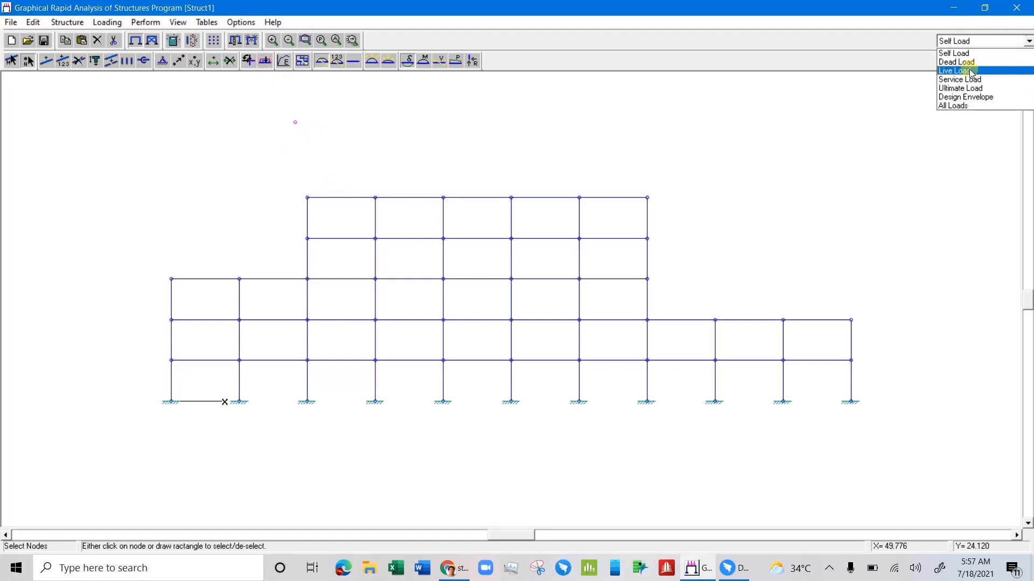
click(970, 72)
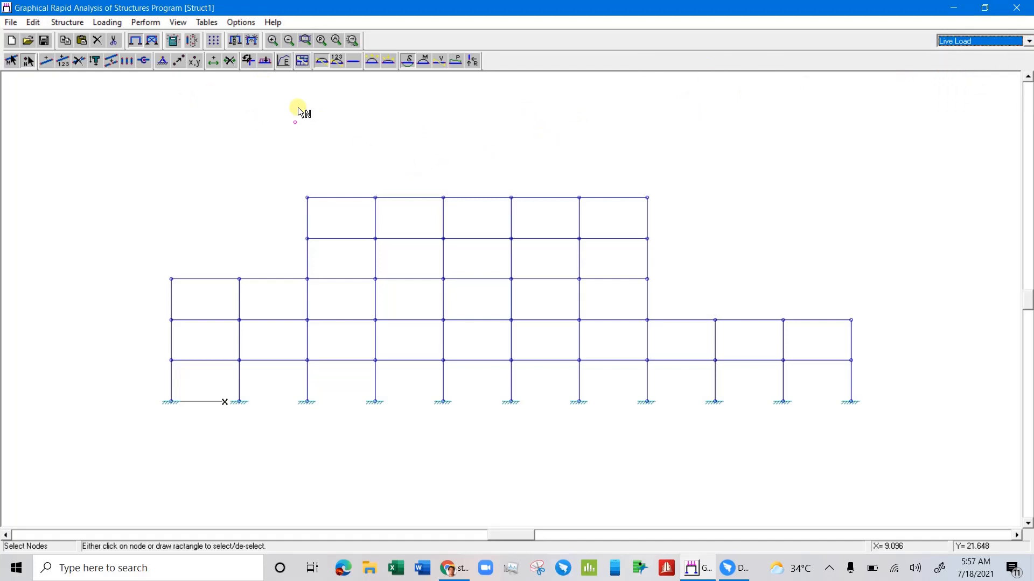
click(11, 60)
drag(277, 171, 587, 193)
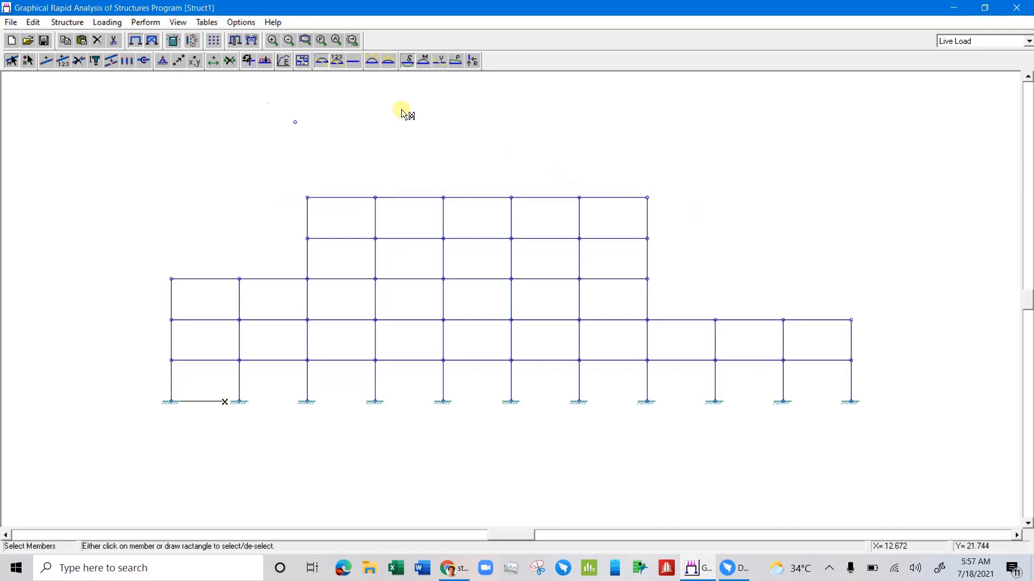
click(11, 62)
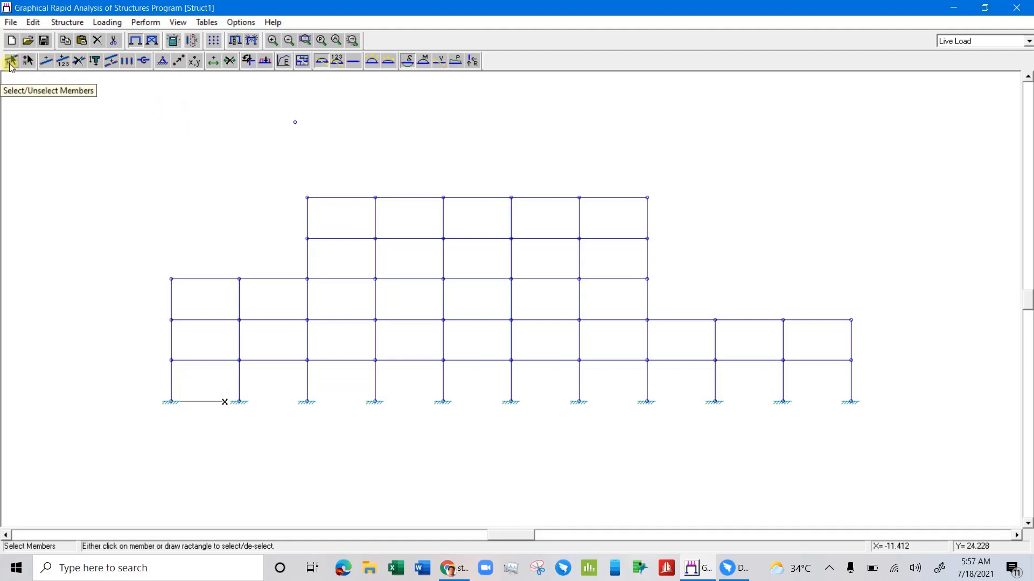
drag(286, 155, 683, 209)
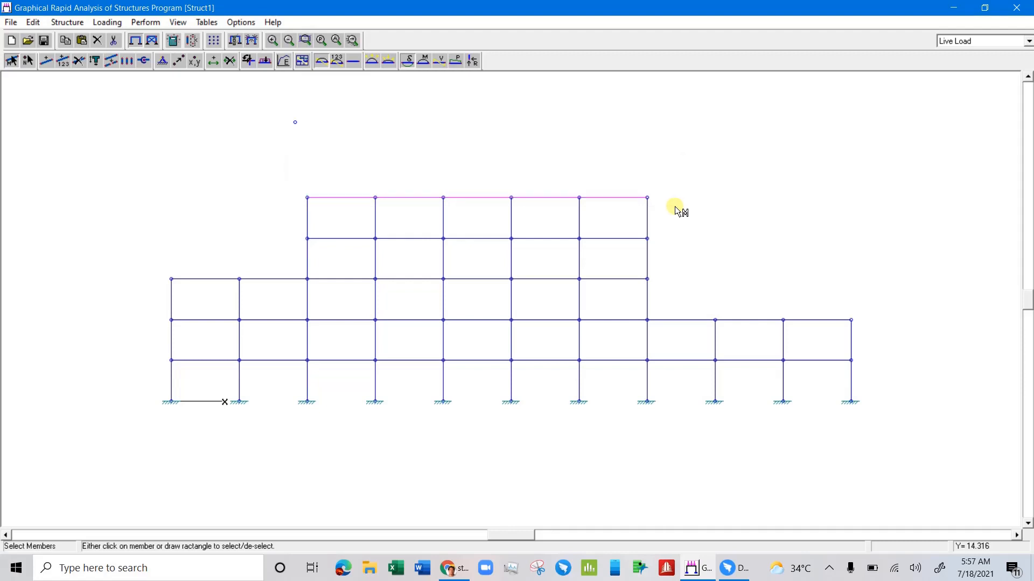
Start adding a member load to the selected top beams and preview the available point, uniform, partial and triangular load types
click(266, 61)
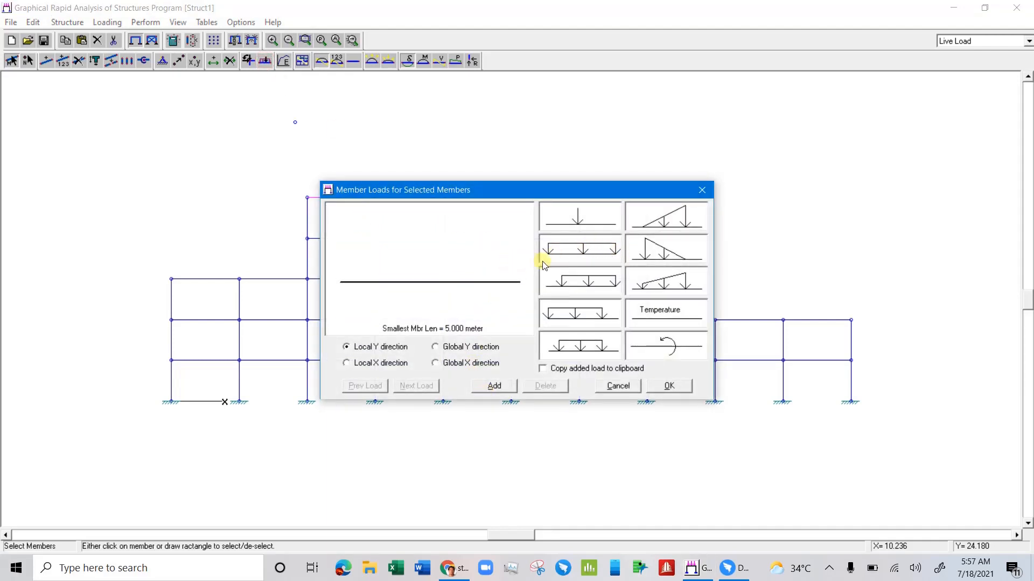
click(494, 386)
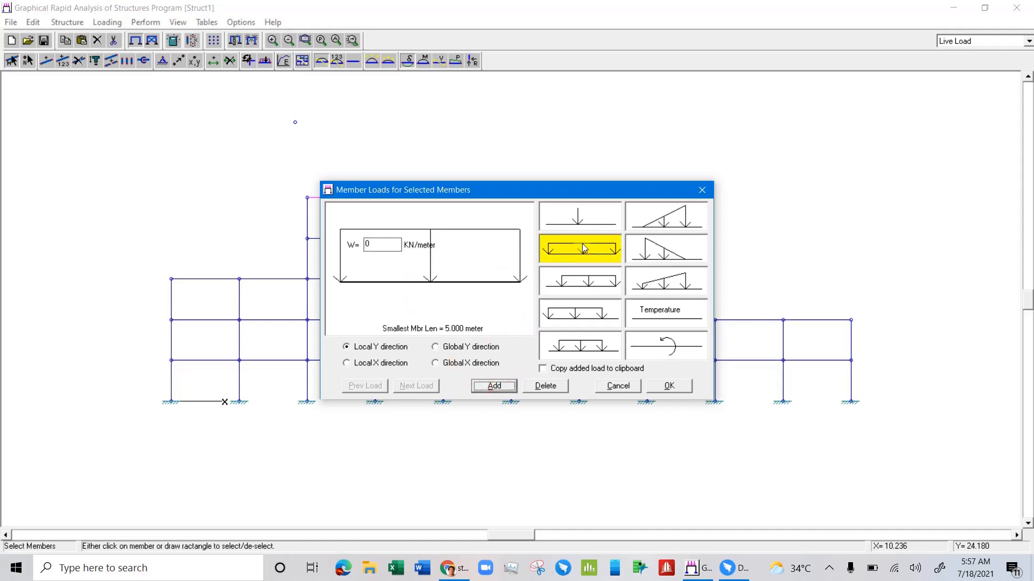
click(580, 217)
click(684, 218)
click(577, 217)
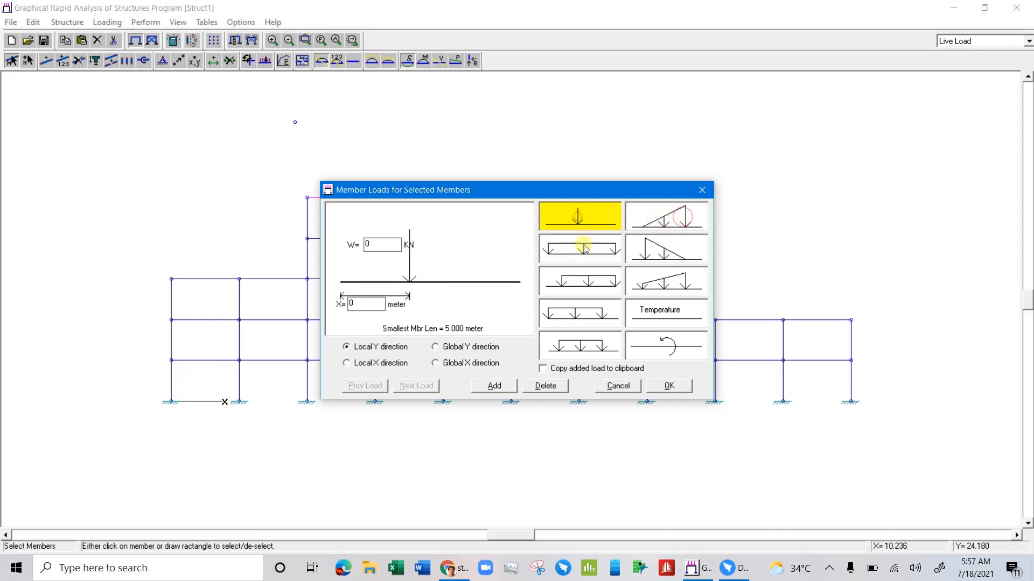
click(583, 245)
click(587, 281)
click(583, 311)
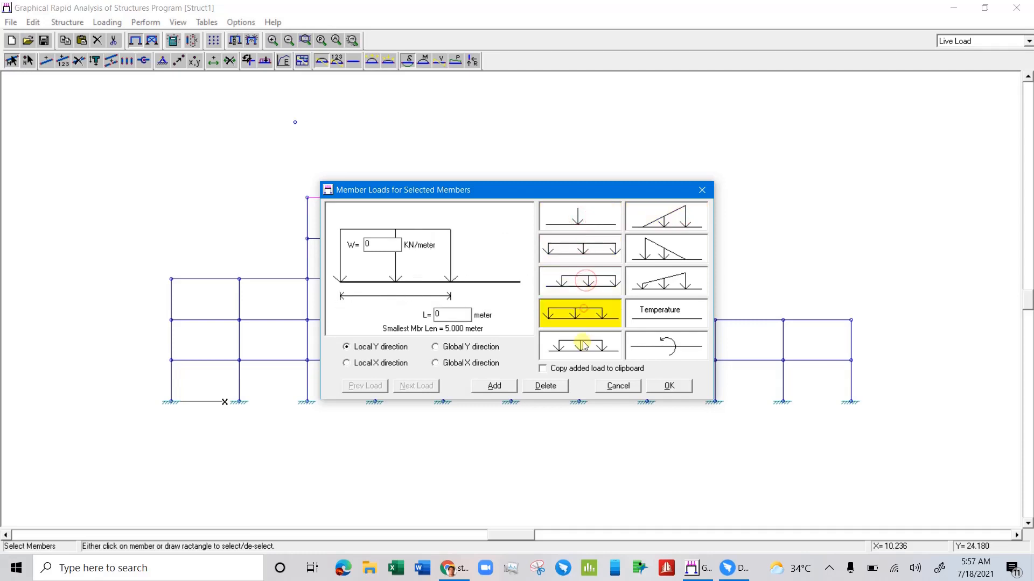
click(581, 342)
click(656, 277)
click(657, 249)
click(658, 220)
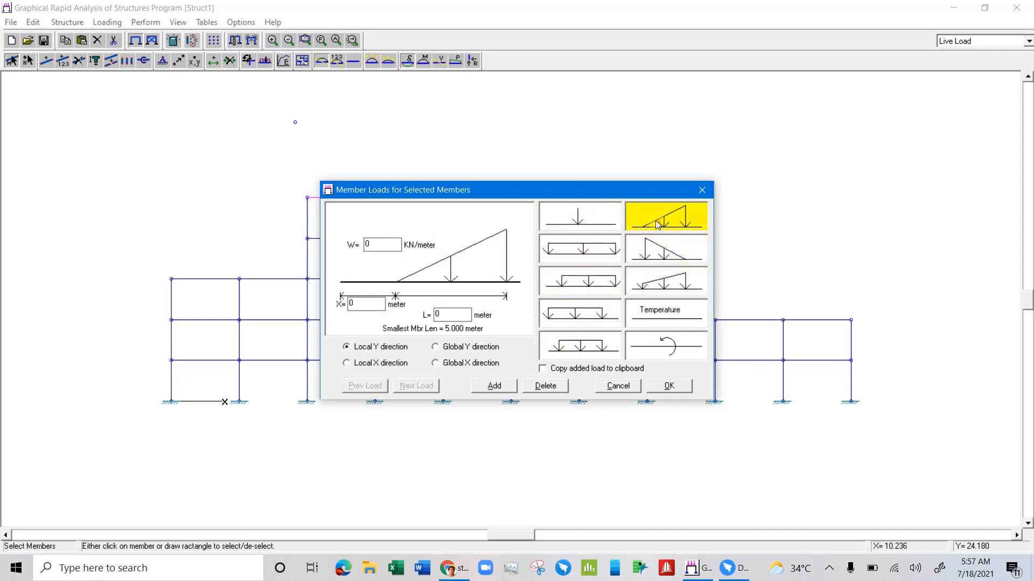
Apply a full-length uniform load of 10 kN/m in the local Y direction to the selected top beams
click(578, 255)
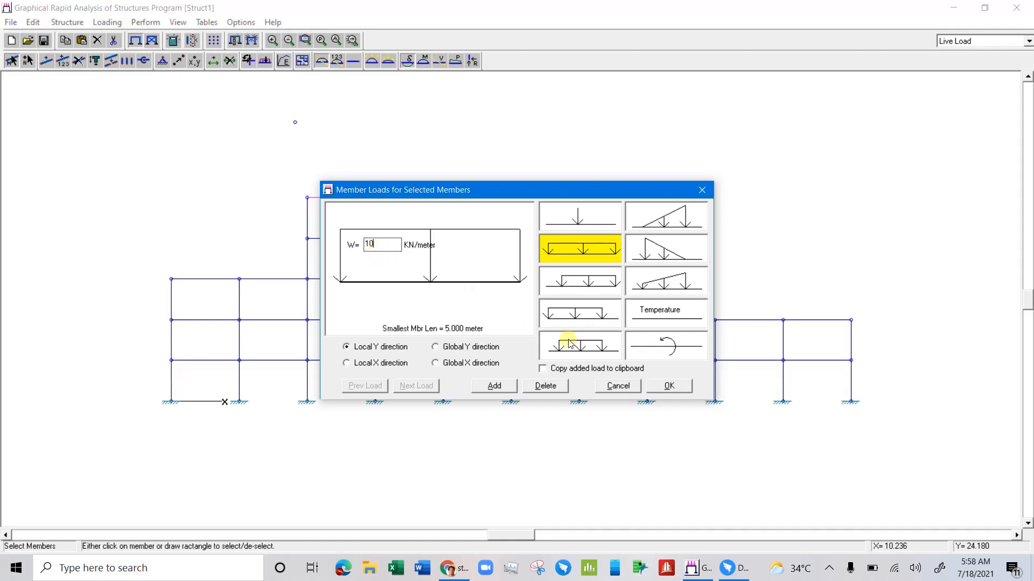
click(669, 386)
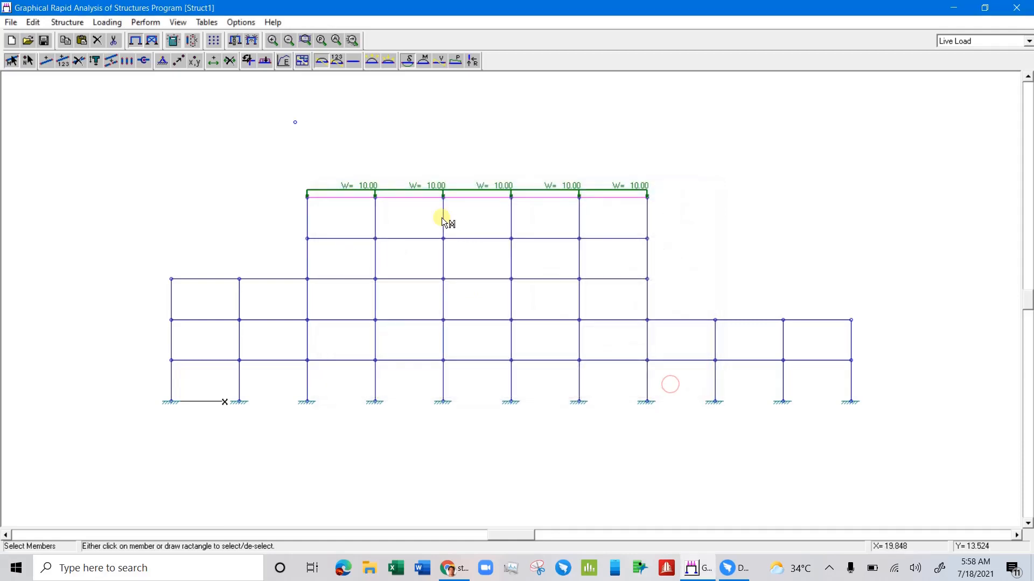
Switch the active load case to Self Load and review the overall view setup options for the model and results
click(1028, 42)
click(988, 53)
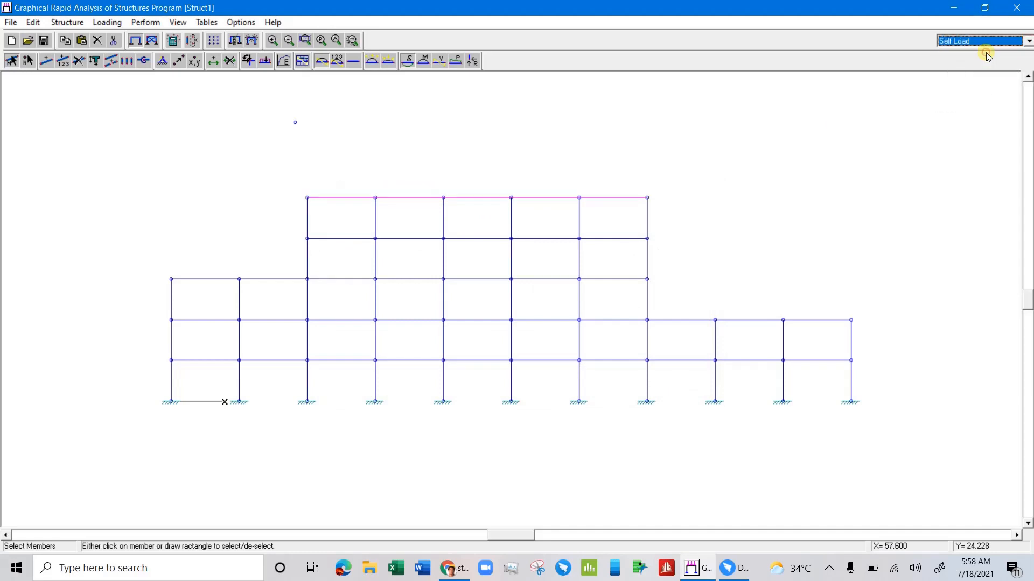
click(1028, 43)
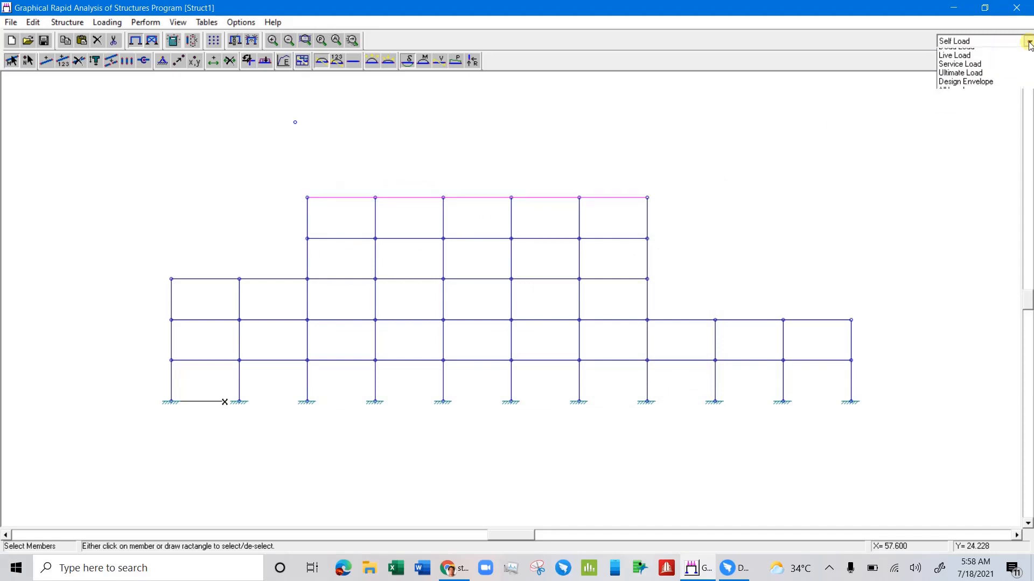
click(732, 111)
right_click(721, 129)
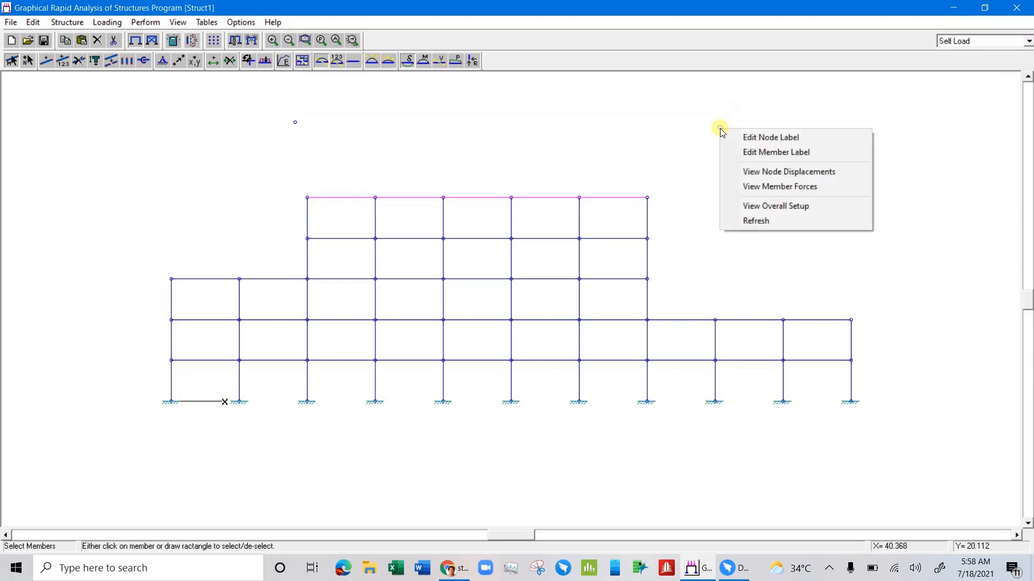
right_click(693, 141)
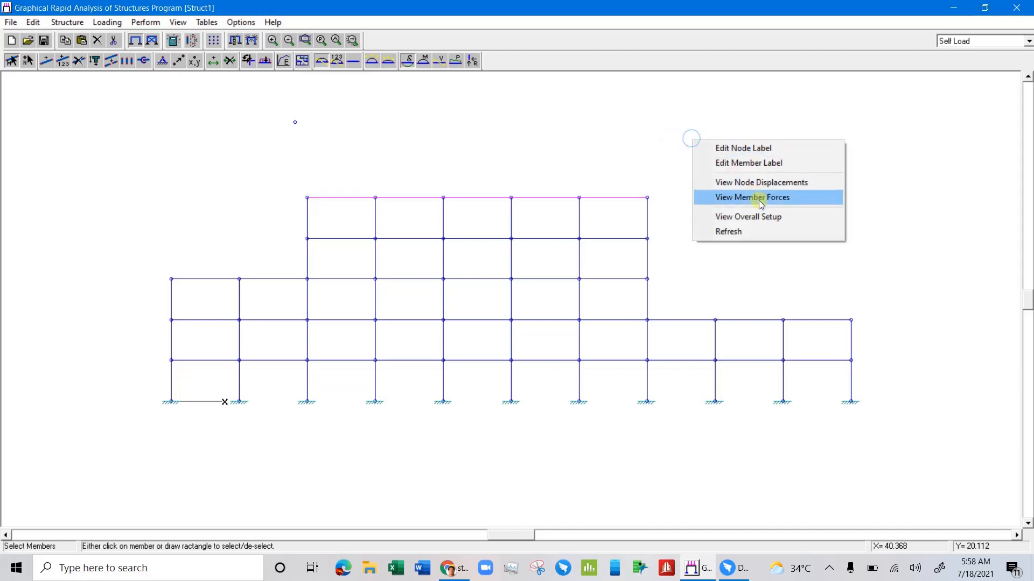
click(761, 220)
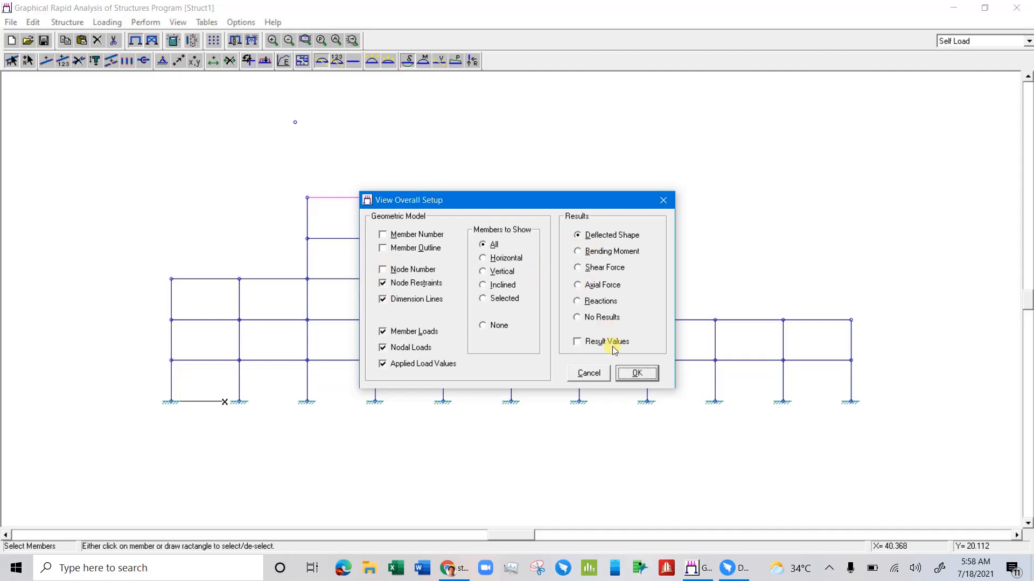
click(636, 373)
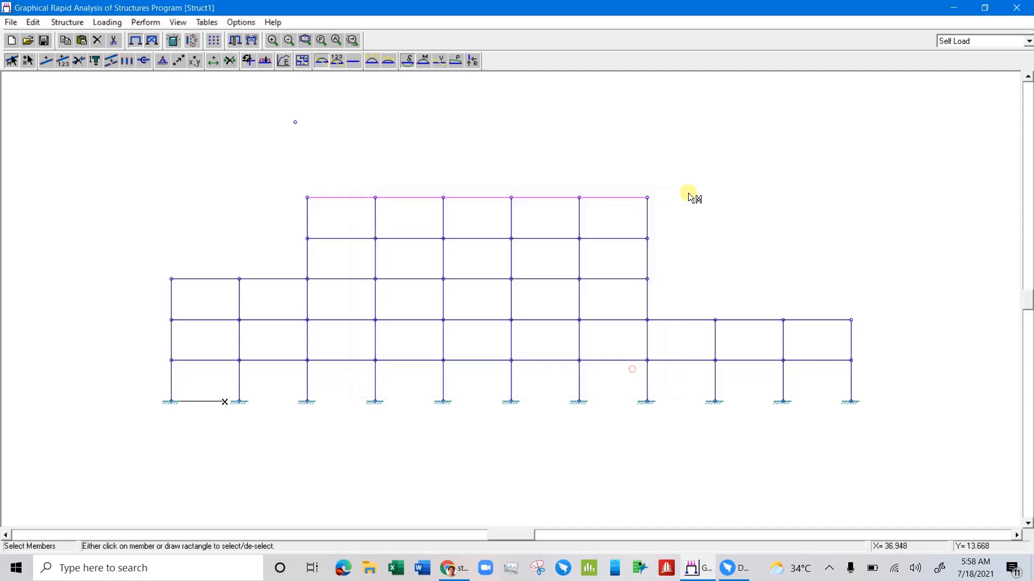
Compare the loads shown on the frame for Live Load and Self Load, finishing on Live Load
click(1029, 41)
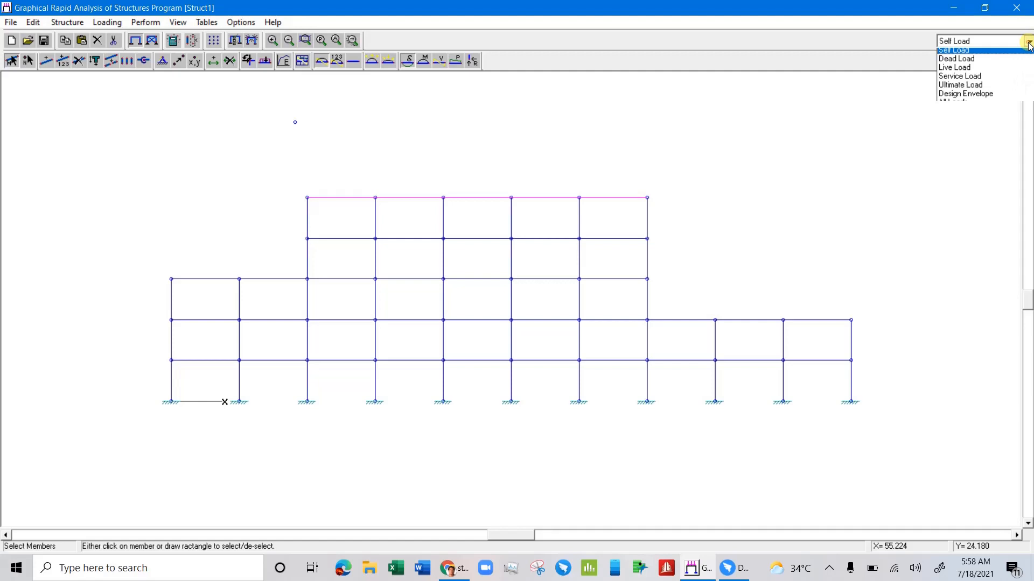
click(976, 71)
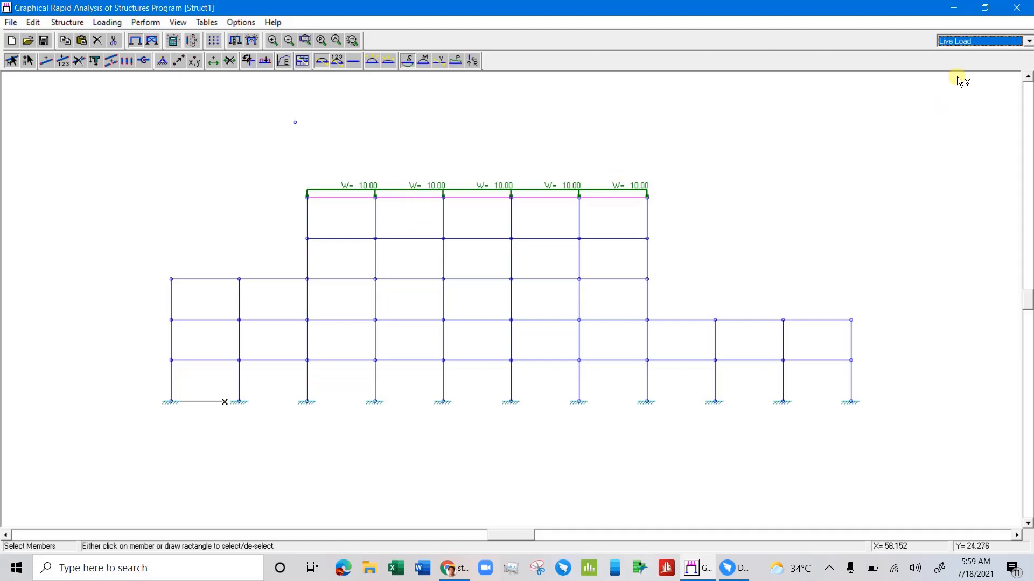
click(1028, 42)
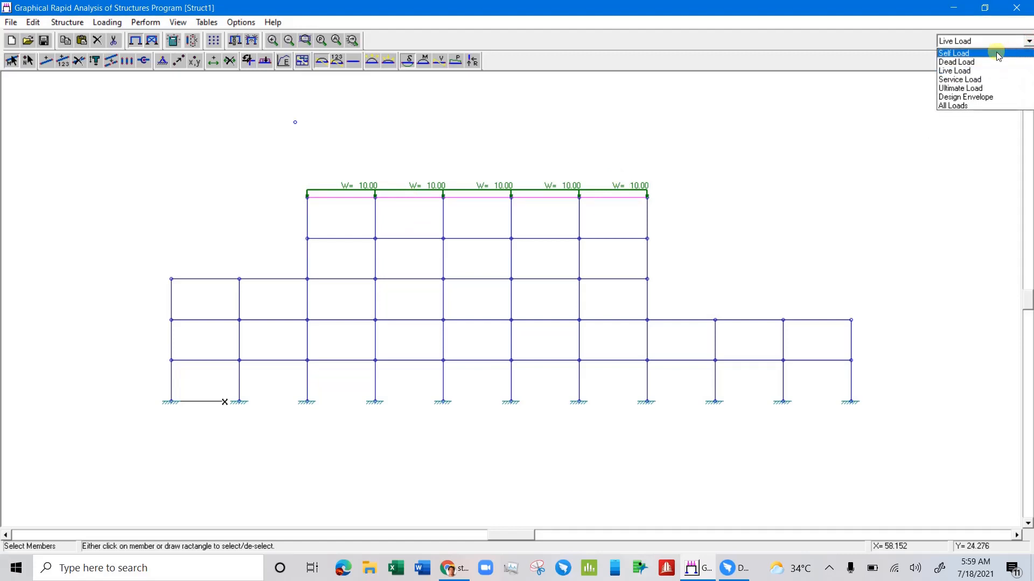
click(998, 57)
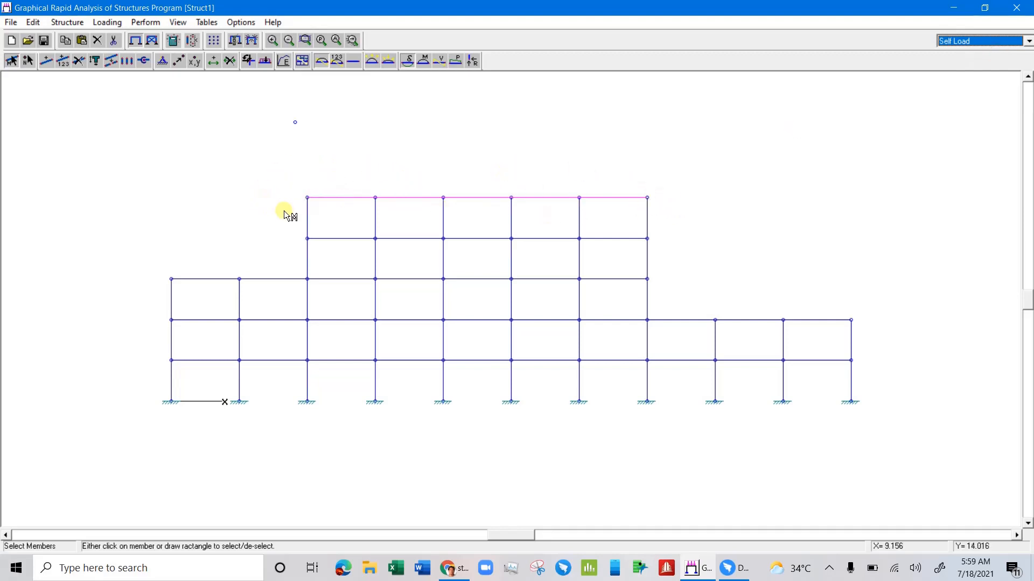
click(1029, 42)
click(984, 69)
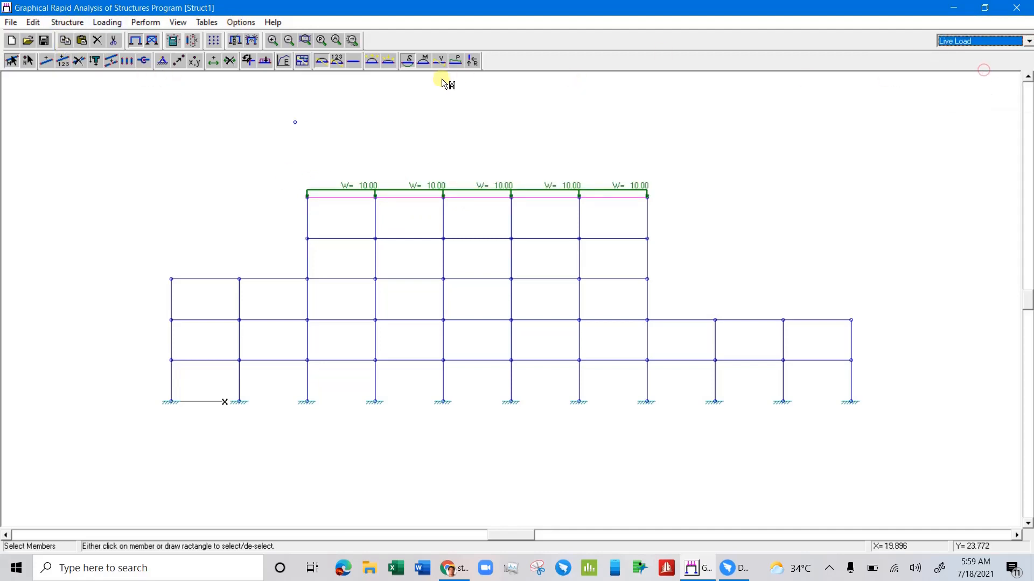
Restart the Structure Wizard without saving the current data and use the template with irregular bays, stories and story heights
click(62, 22)
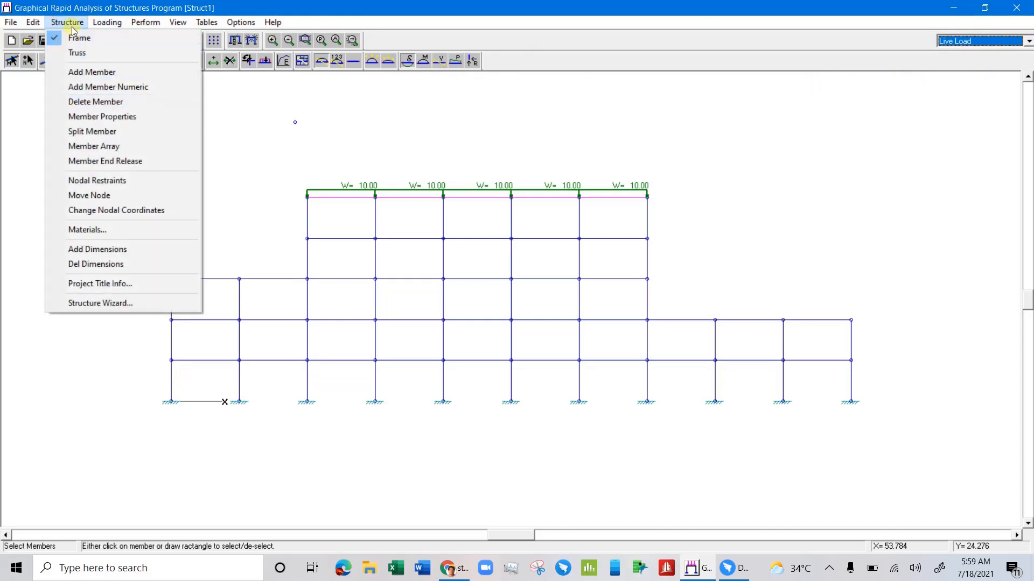
click(95, 302)
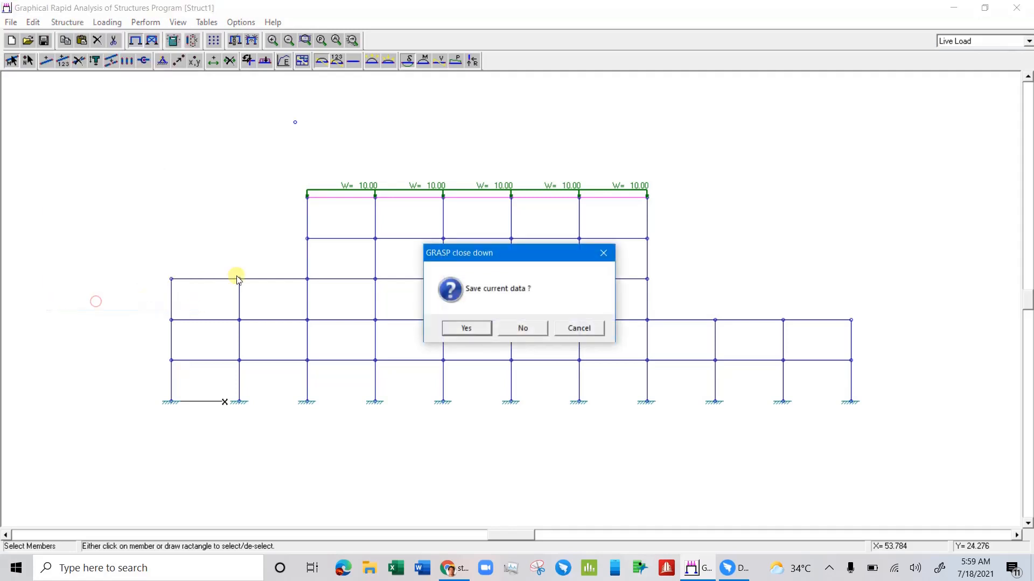
click(520, 330)
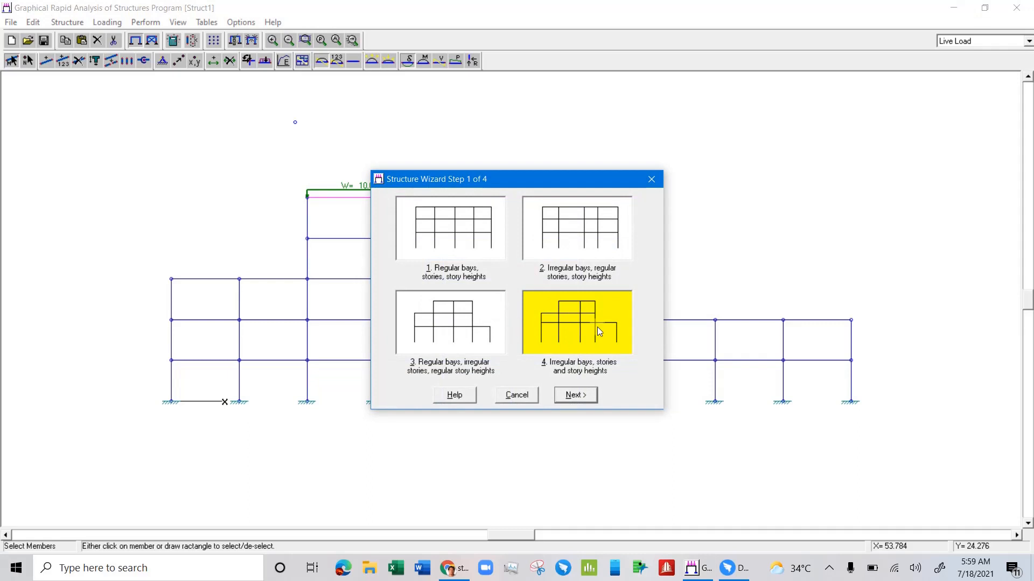
click(585, 393)
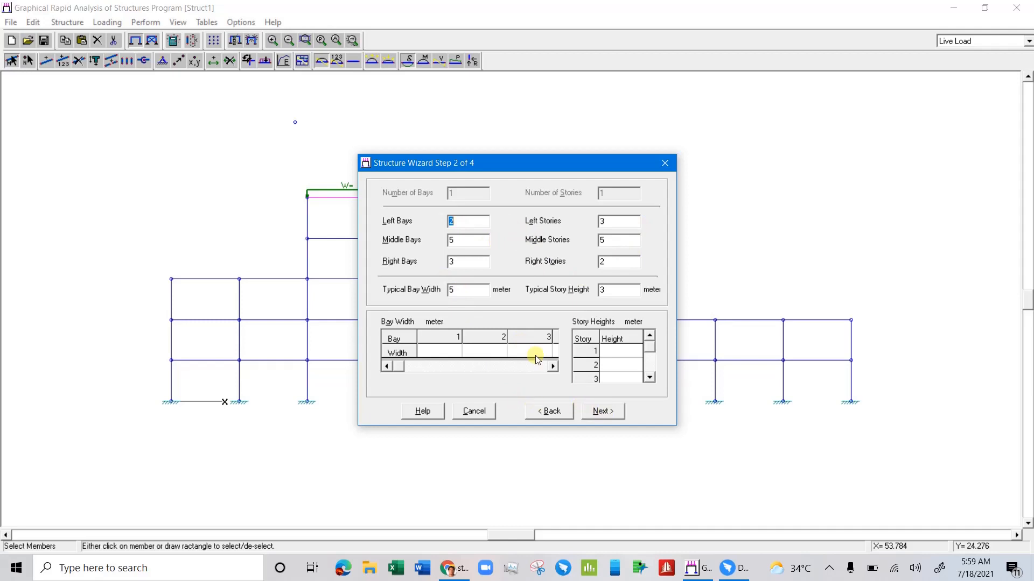
Keep the default bays and stories with 5 m bay width and 3 m story height, and use a 300 × 300 mm column section
click(605, 415)
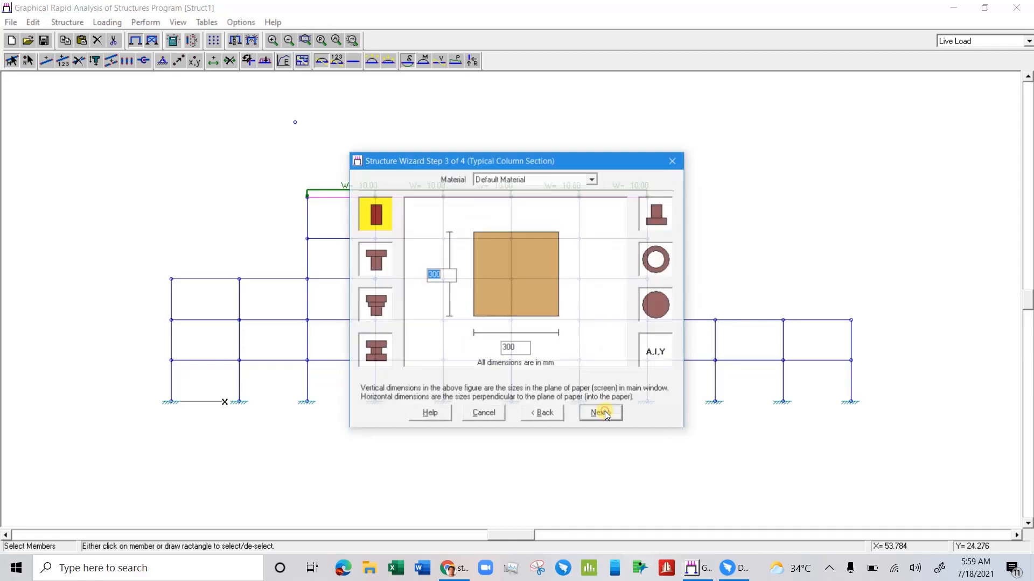
click(437, 277)
drag(438, 276, 426, 278)
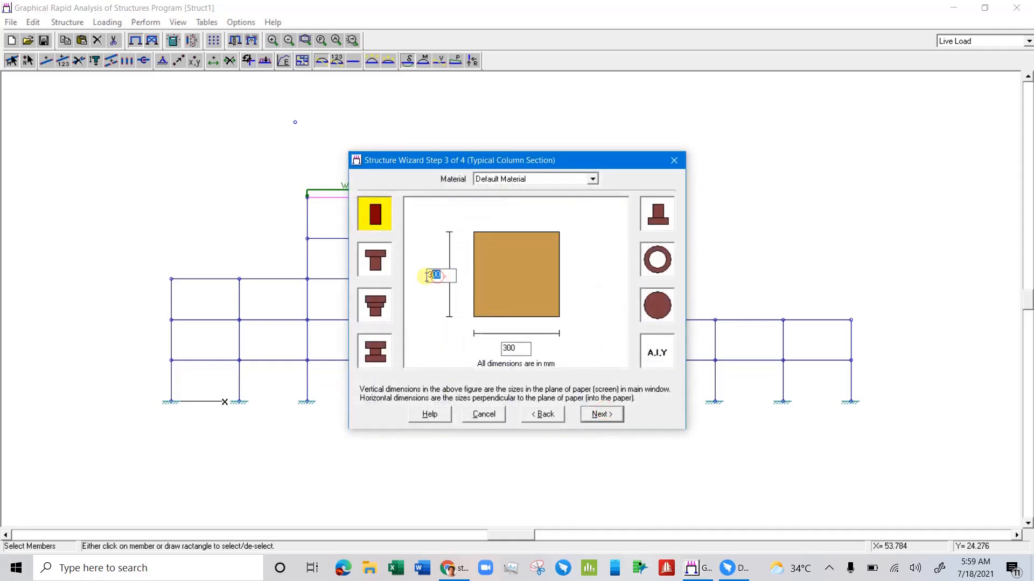
text(3)
click(605, 415)
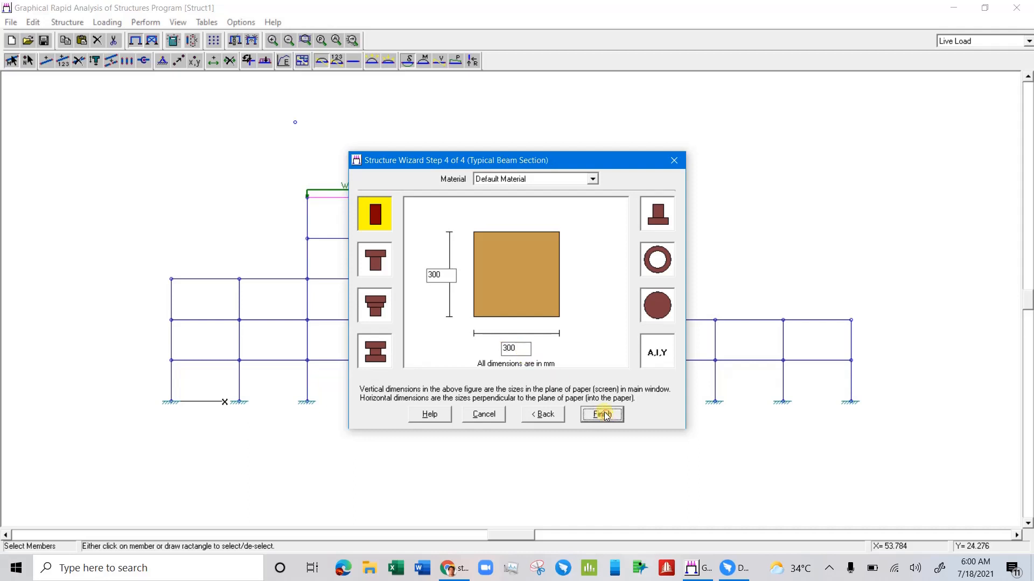
Try a 400 mm beam depth, set it back to 300 mm, and generate the frame
double_click(443, 276)
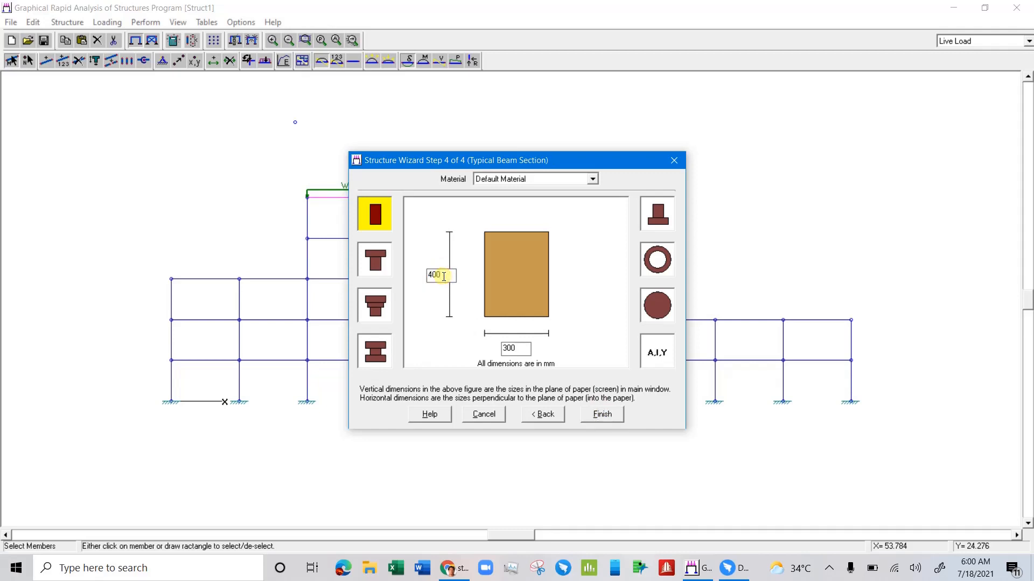
text(300)
click(603, 415)
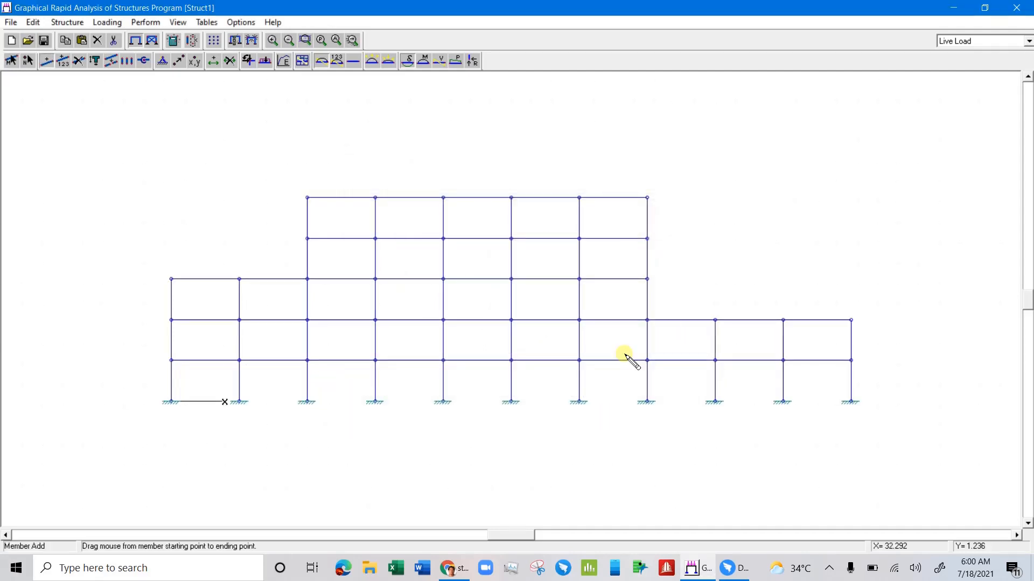
Check the Self Load case on the new frame and return to the Live Load case
click(1028, 40)
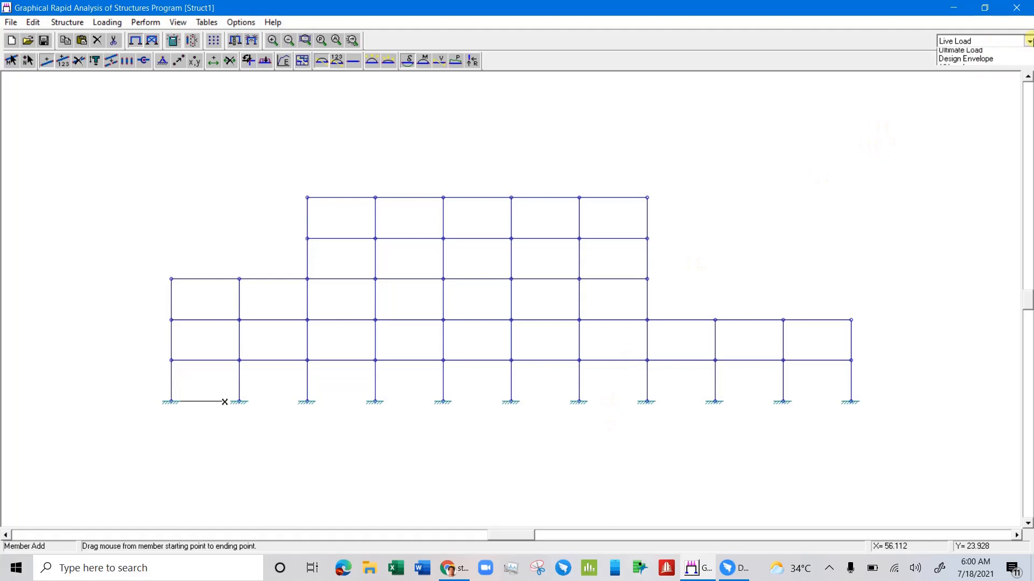
click(992, 54)
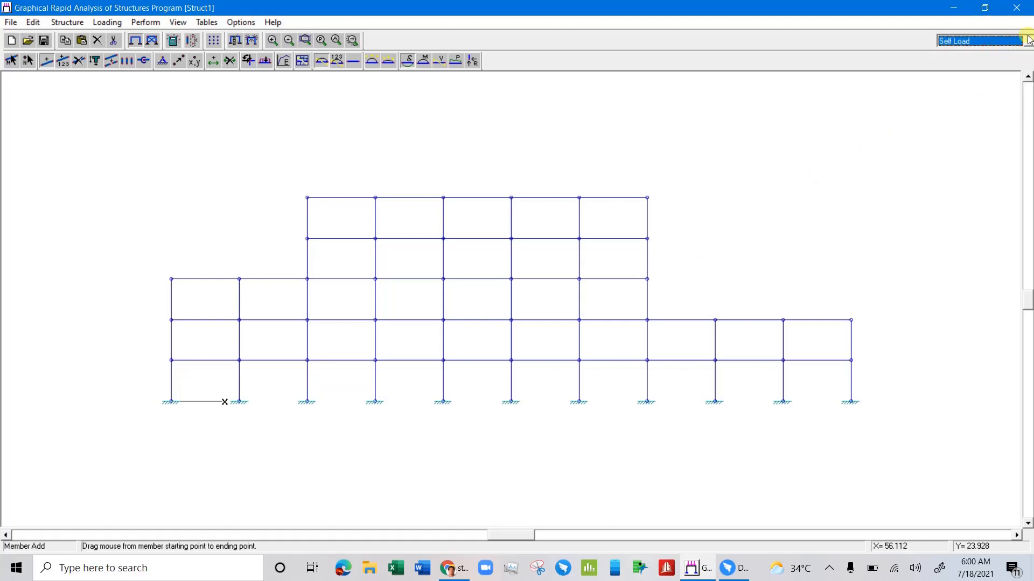
click(1027, 43)
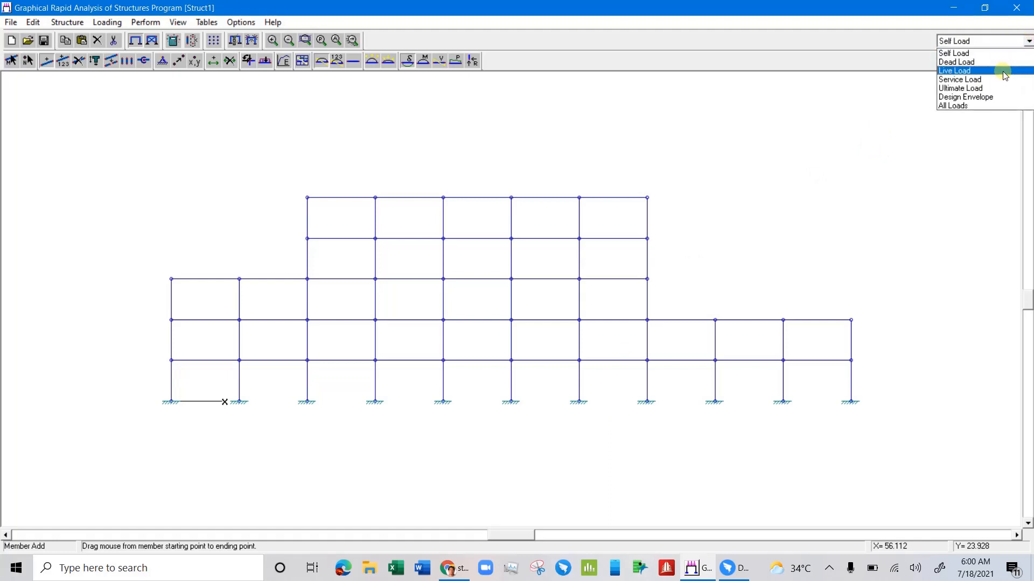
click(983, 69)
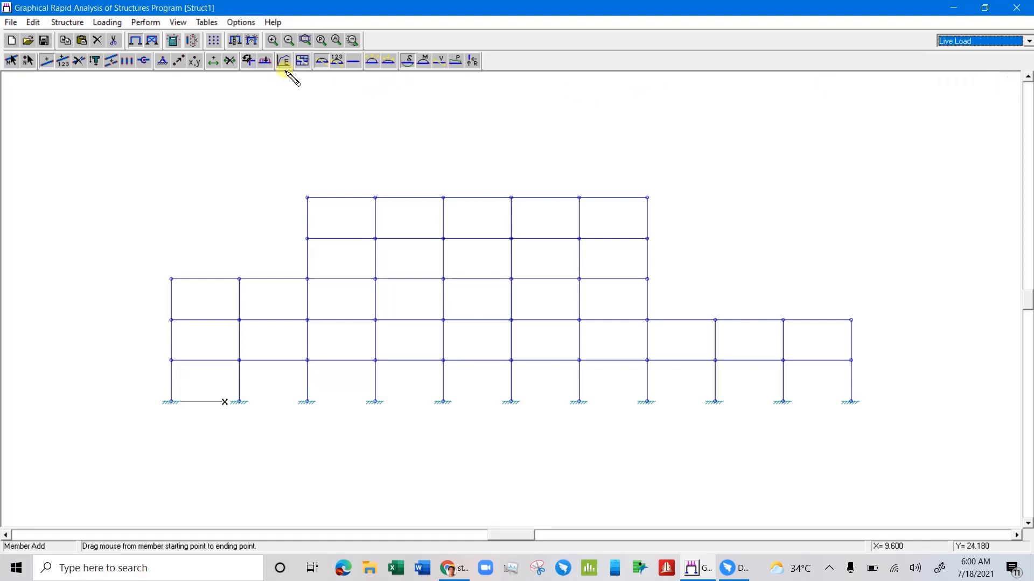
Apply a 10 kN/m full-length uniform live load to all five beams of the top story
click(12, 60)
drag(273, 159, 674, 207)
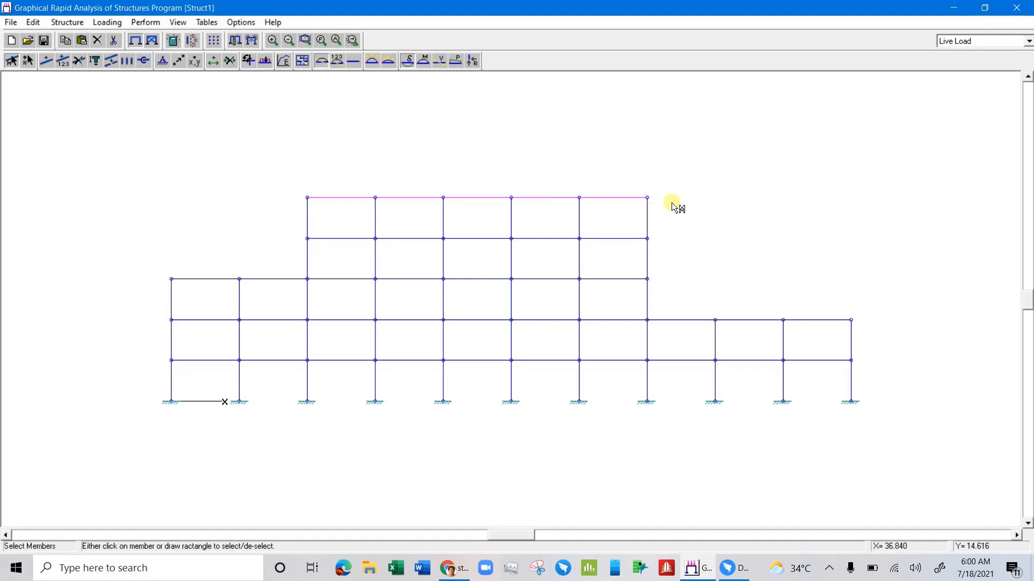
click(263, 61)
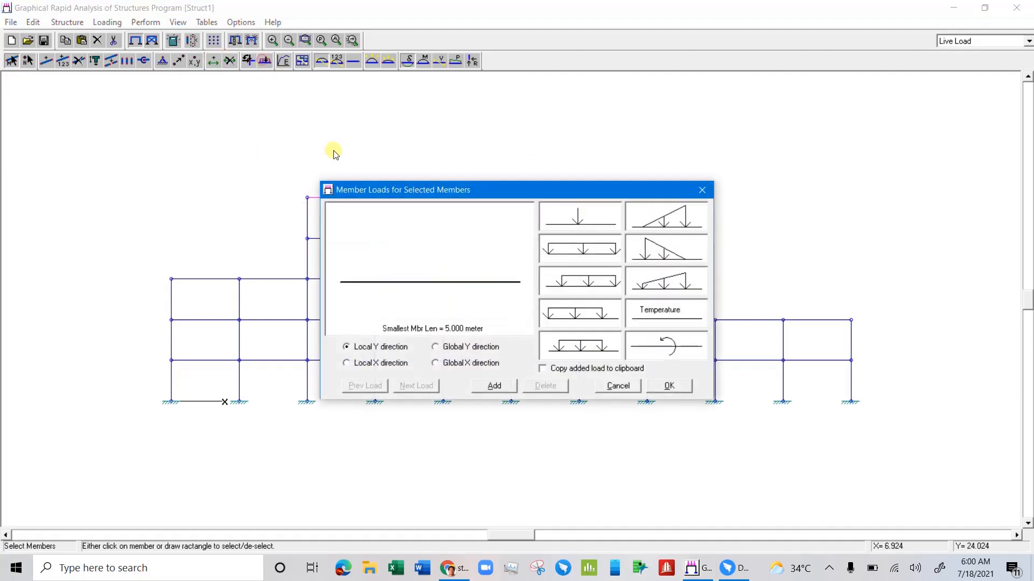
click(494, 386)
double_click(393, 244)
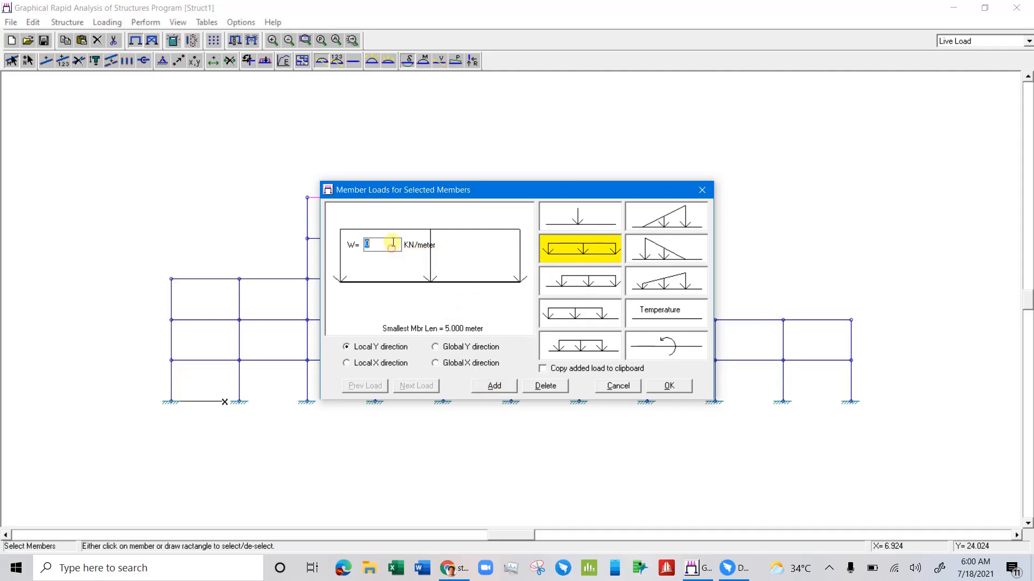
text(10)
click(669, 386)
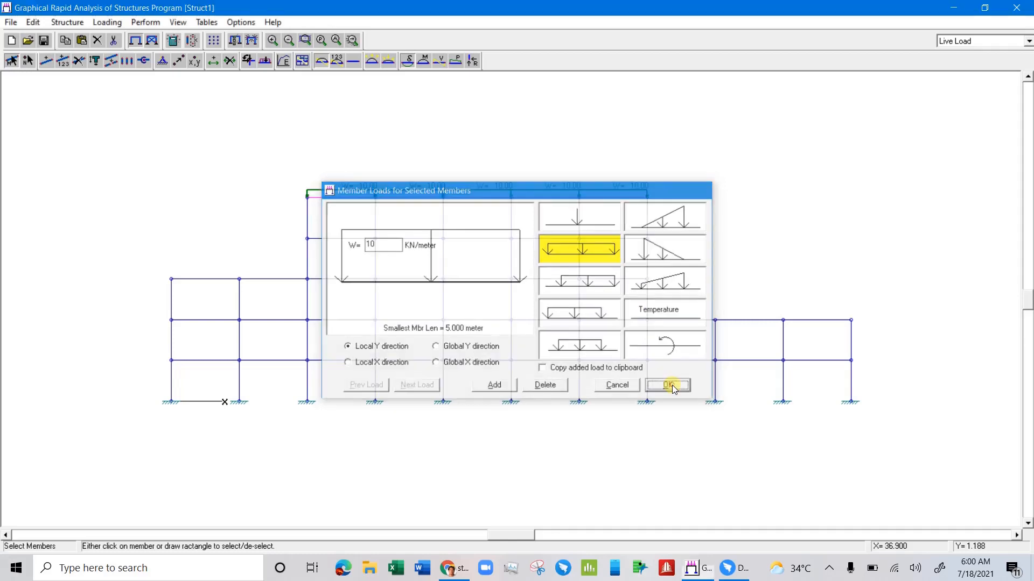
Compare the loads under Self Load with those under Live Load before analysis, ending on Live Load
click(1027, 42)
click(980, 51)
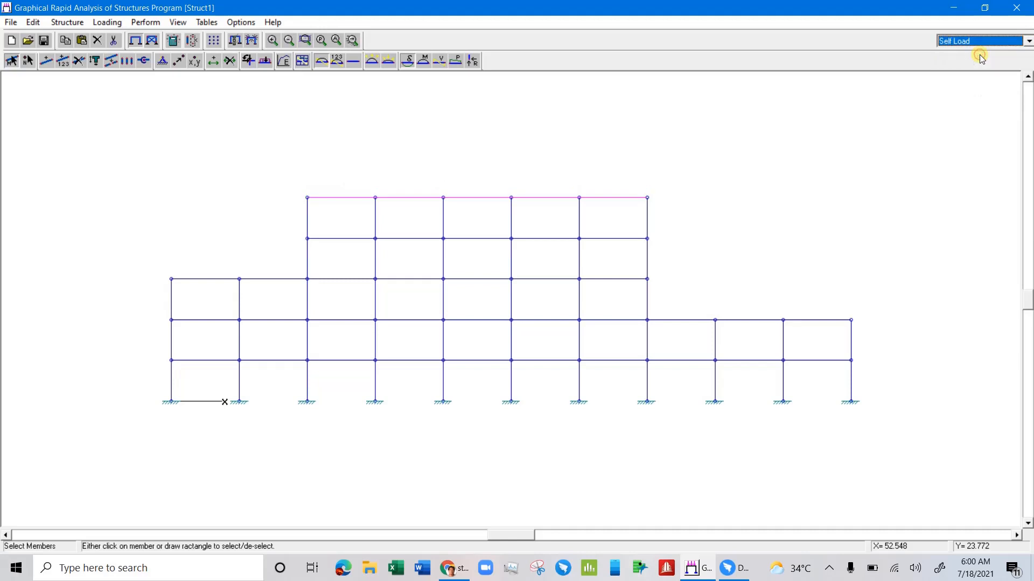
click(1026, 41)
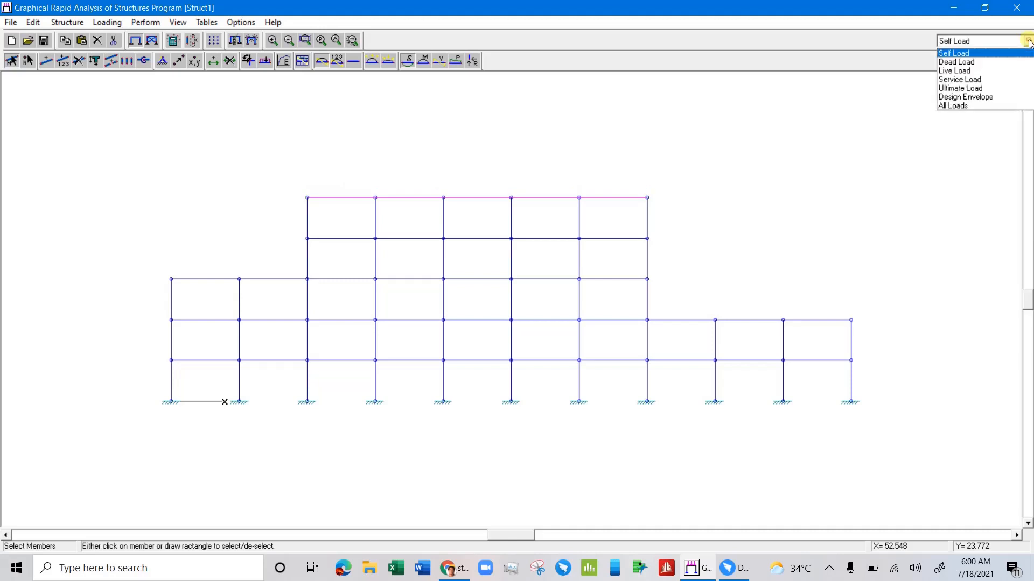
click(992, 72)
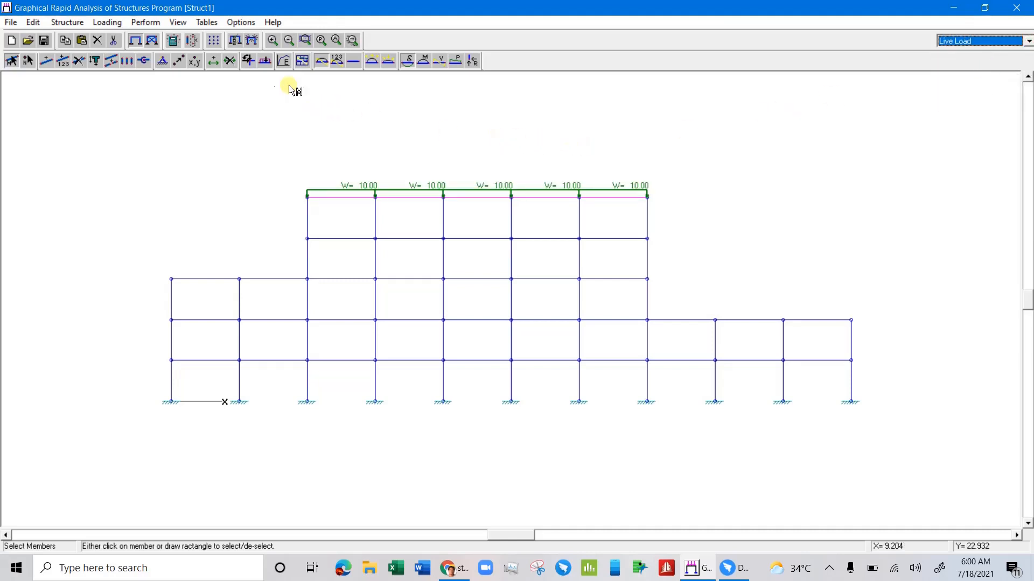
Run the analysis, saving the data file as xx in the Grasp Example folder
click(172, 43)
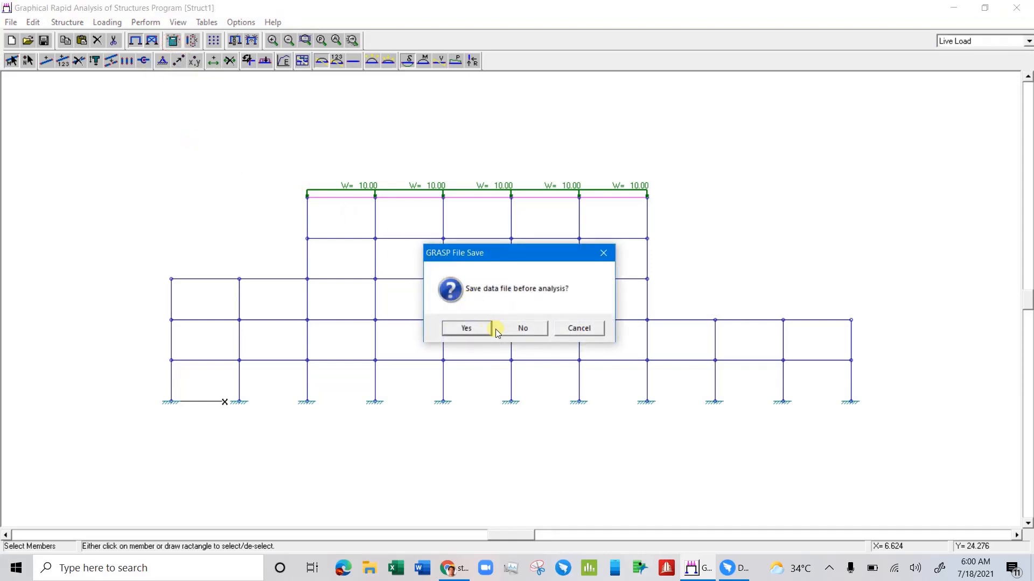
click(466, 329)
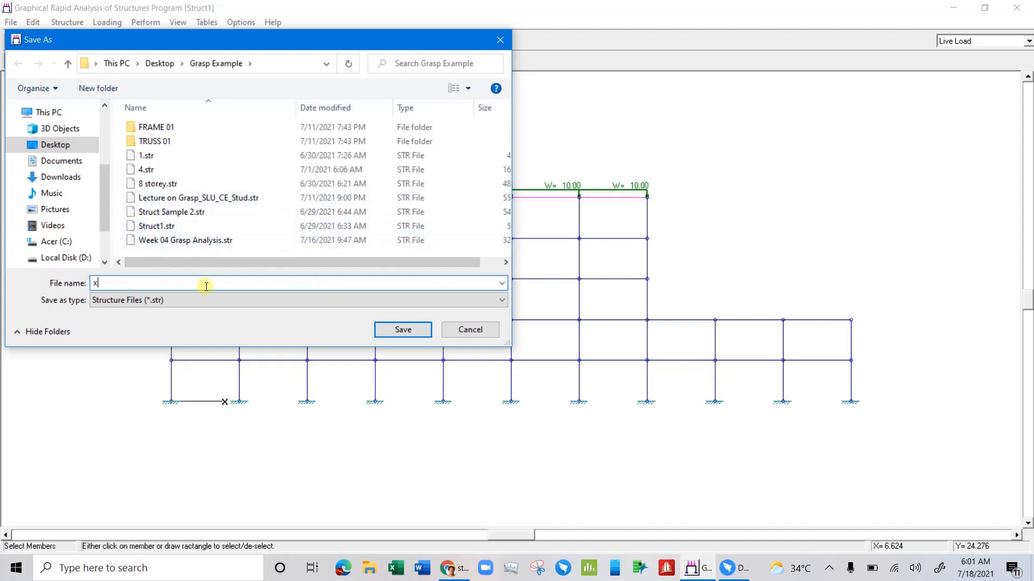
click(400, 328)
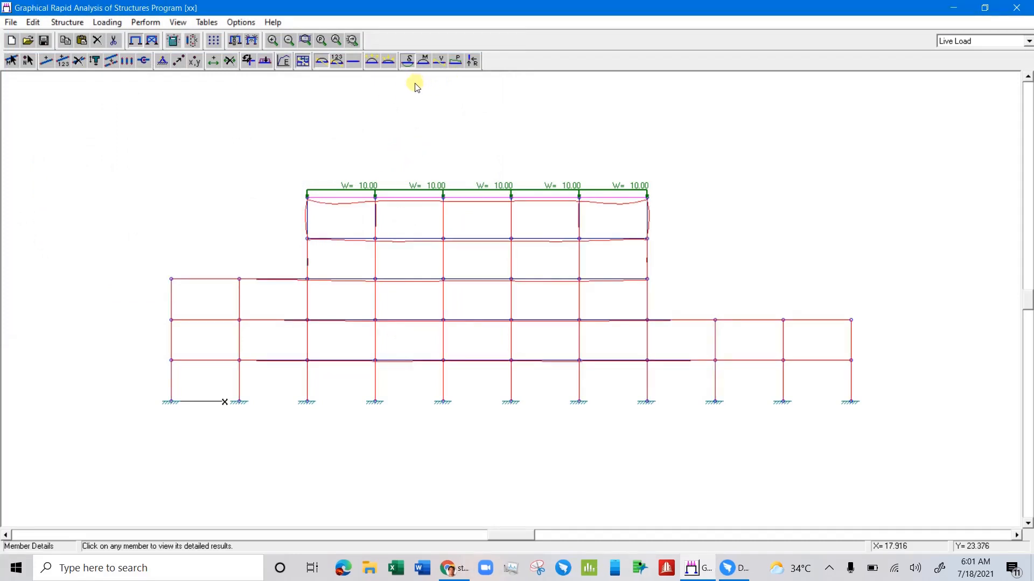
Examine the loads and deflected shape of the analyzed frame for the Self Load, Live Load and Dead Load cases, ending on Self Load
click(1029, 42)
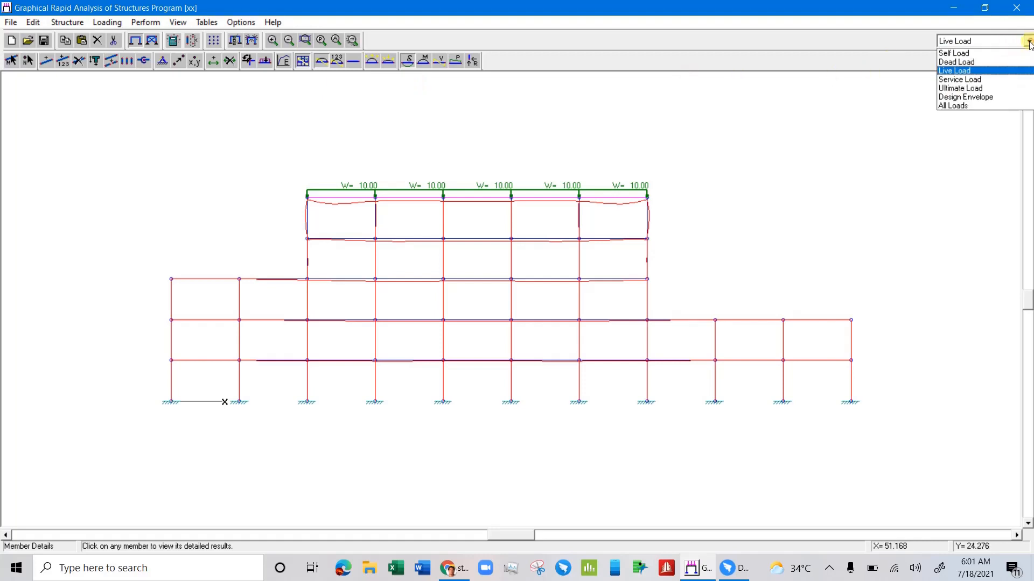
click(974, 49)
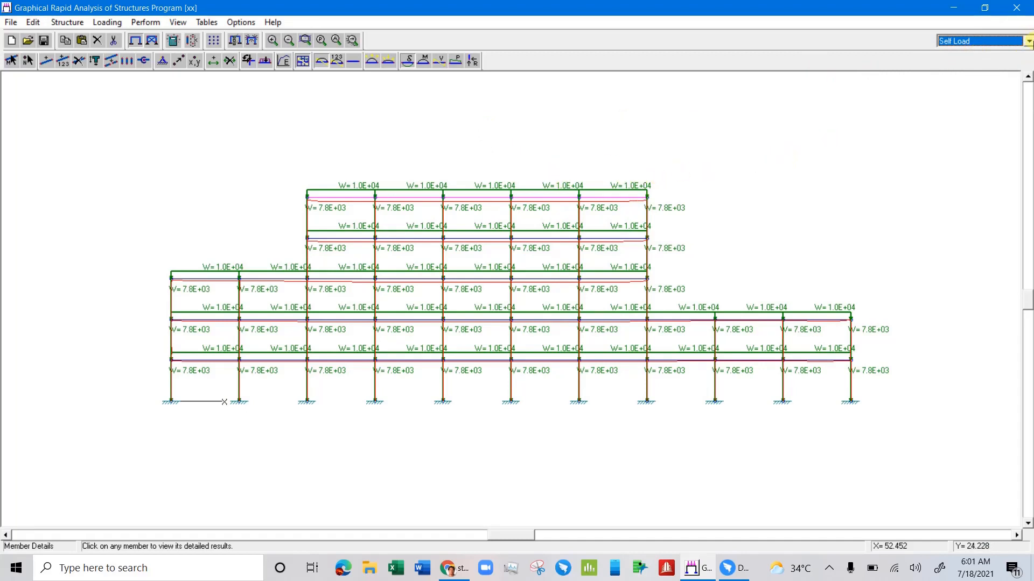
click(1029, 42)
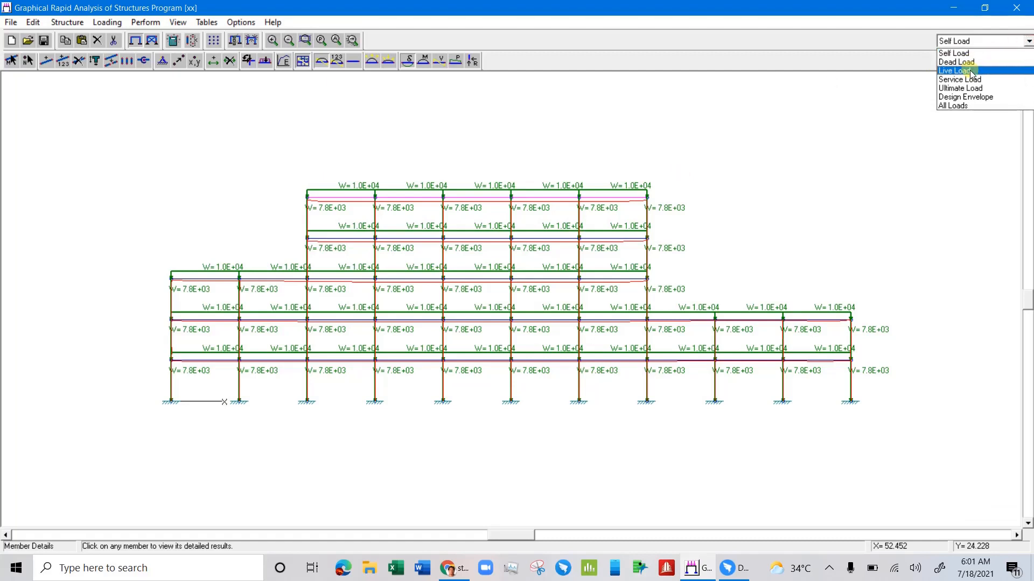
click(971, 71)
click(1023, 42)
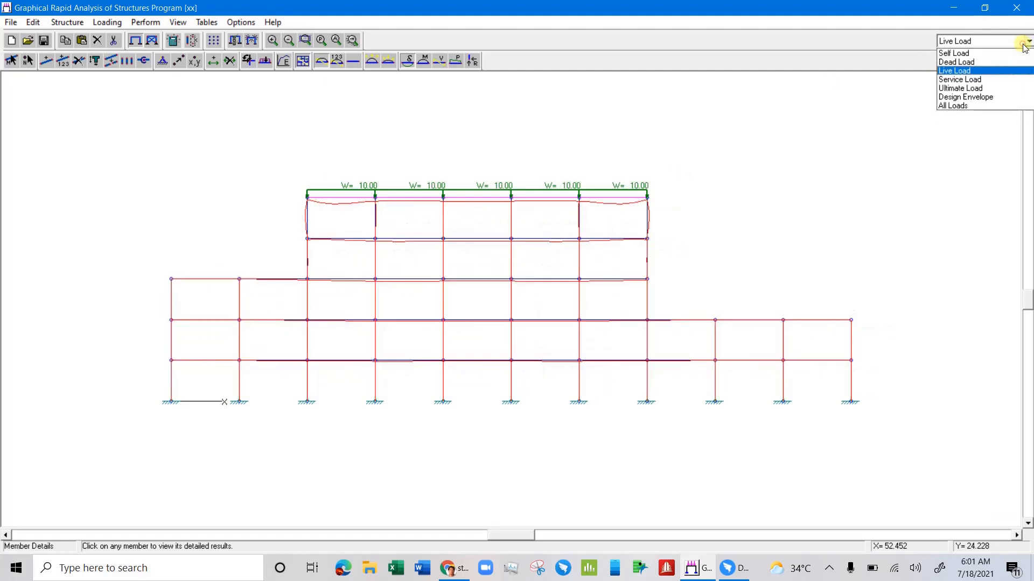
click(959, 63)
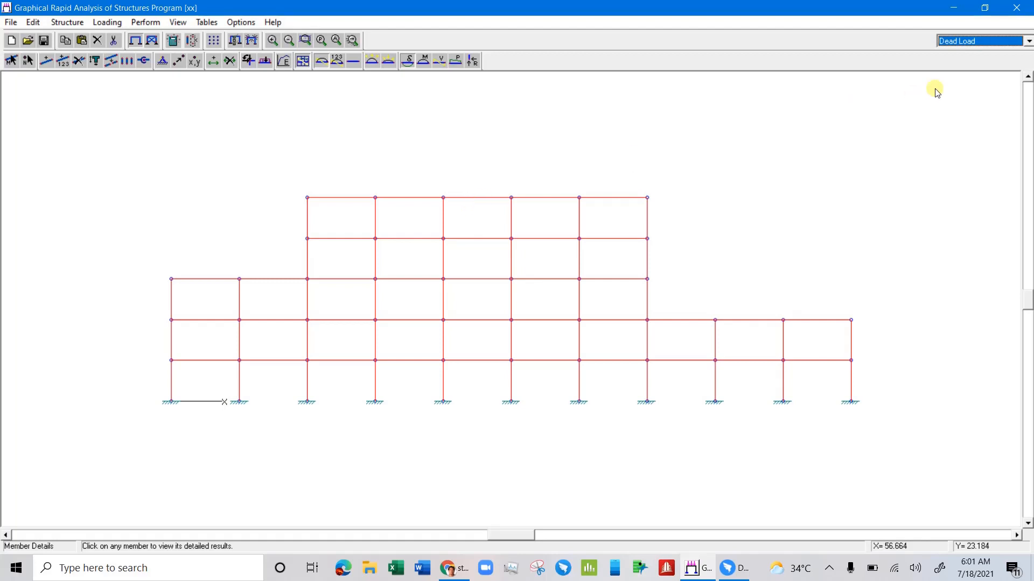
click(1021, 43)
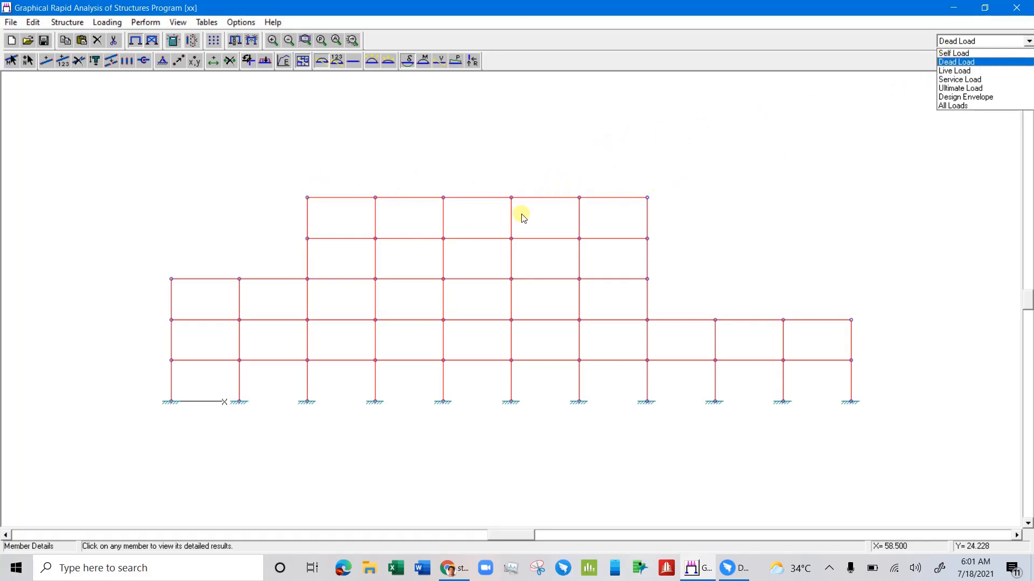
click(959, 57)
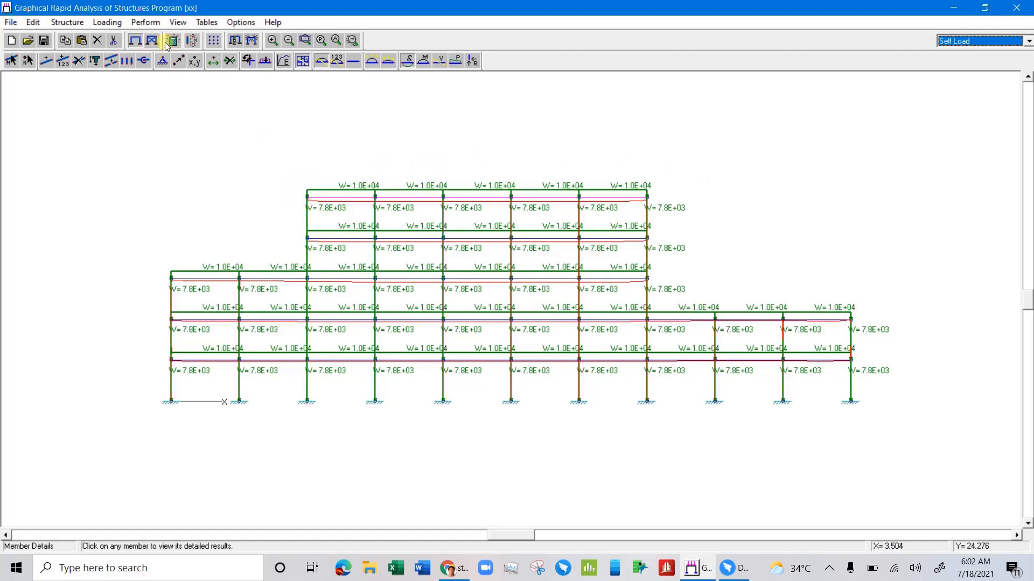
click(383, 200)
Show the Live Load case and delete the uniform load from the leftmost top-story beam
click(1028, 40)
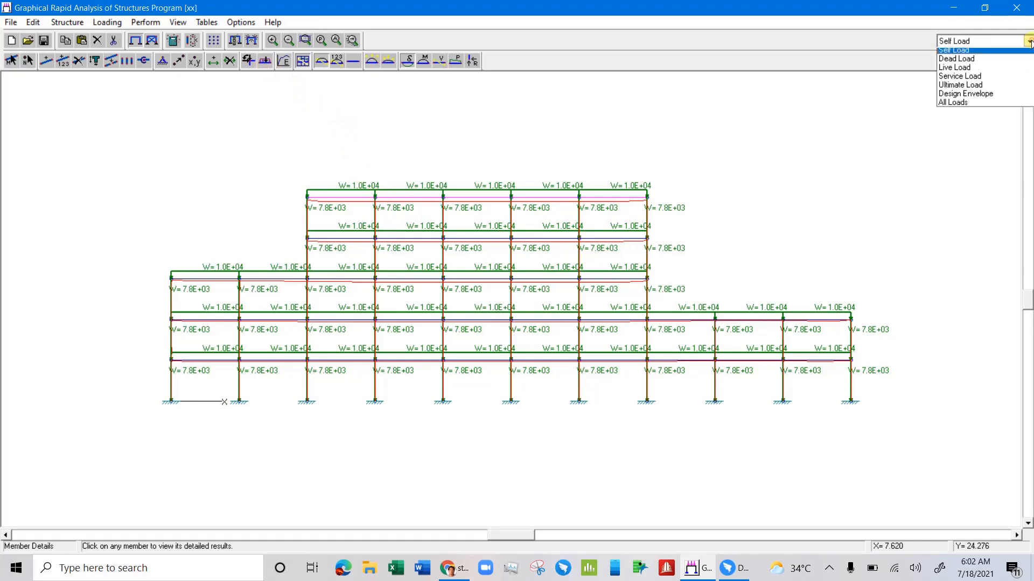
click(966, 71)
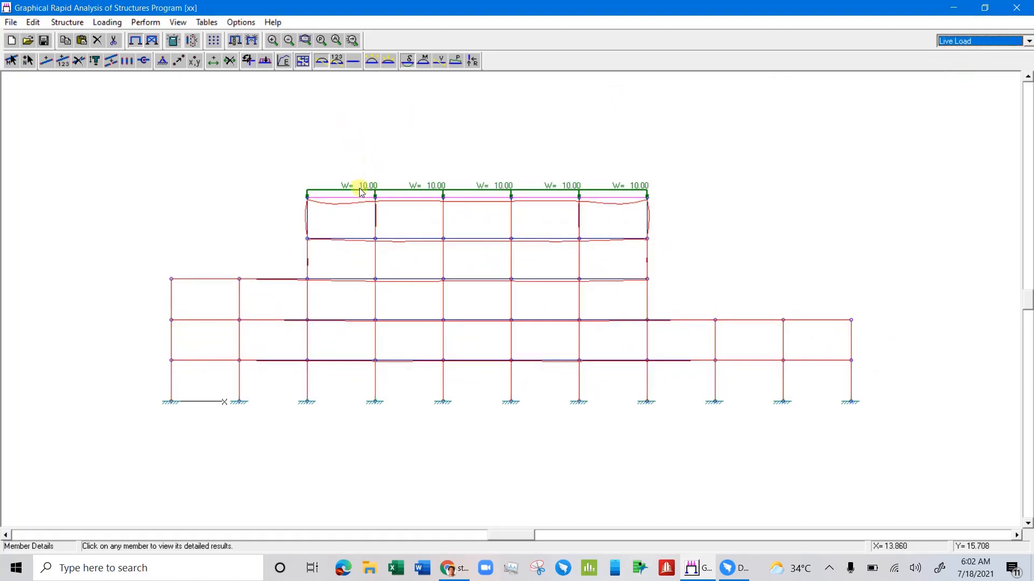
click(264, 60)
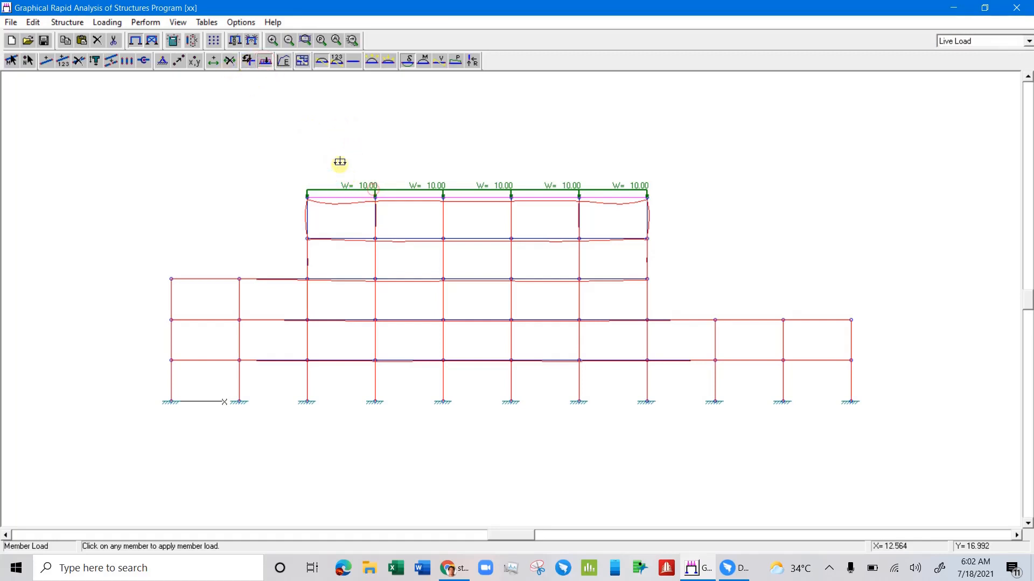
click(357, 195)
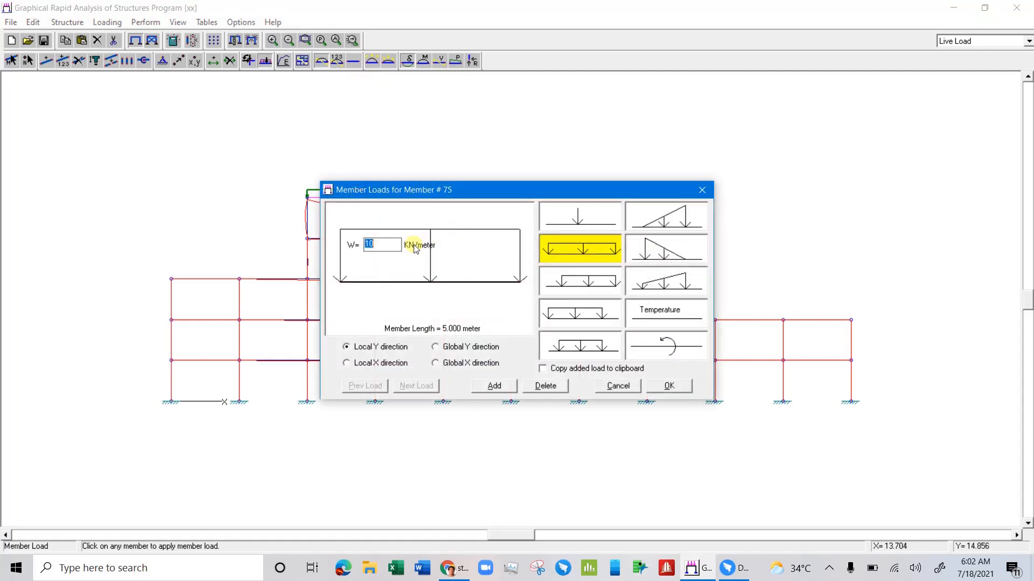
click(546, 386)
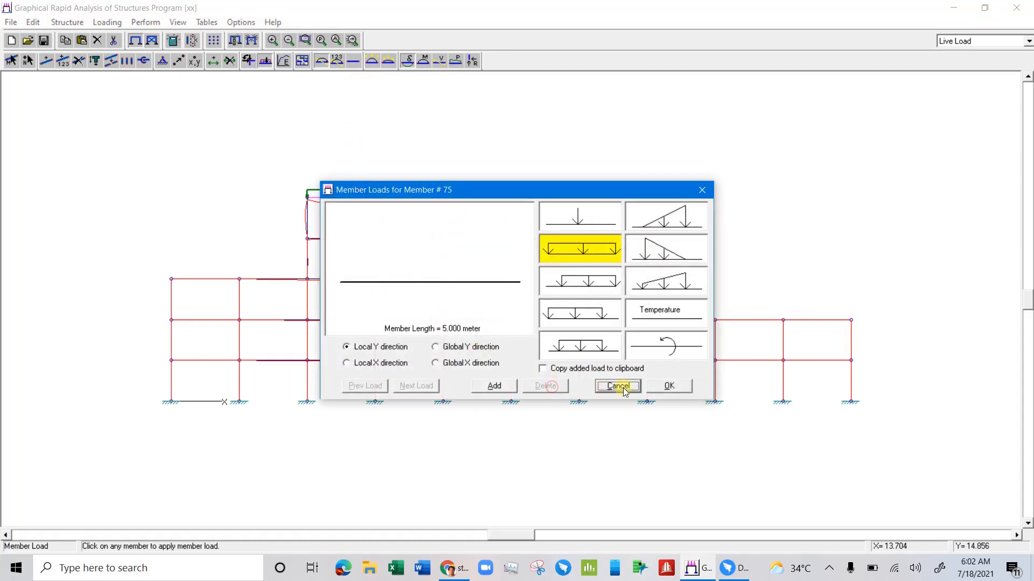
click(670, 386)
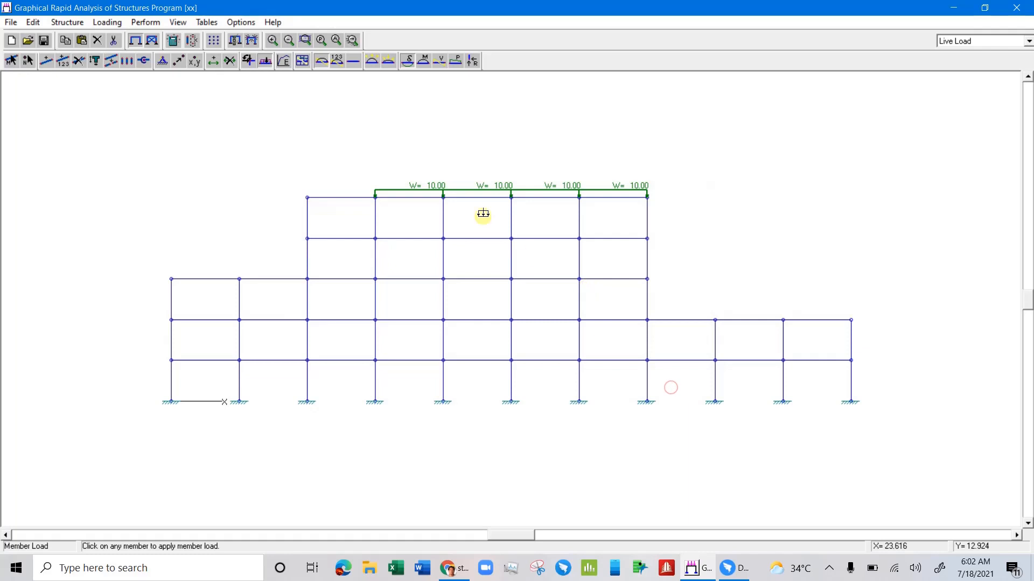
Delete the uniform live load from the second and third top-story beams from the left
click(401, 194)
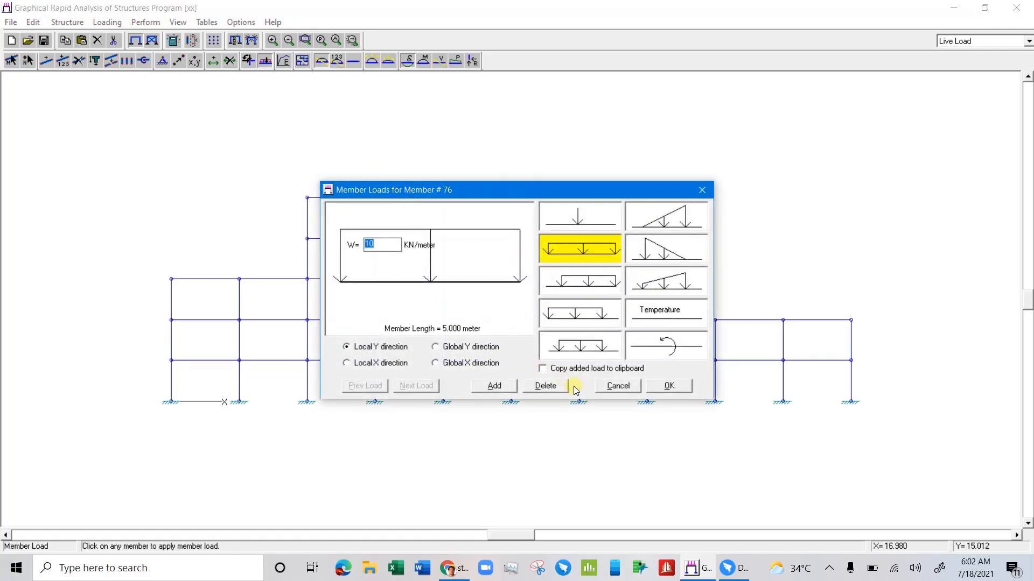
click(547, 387)
click(678, 389)
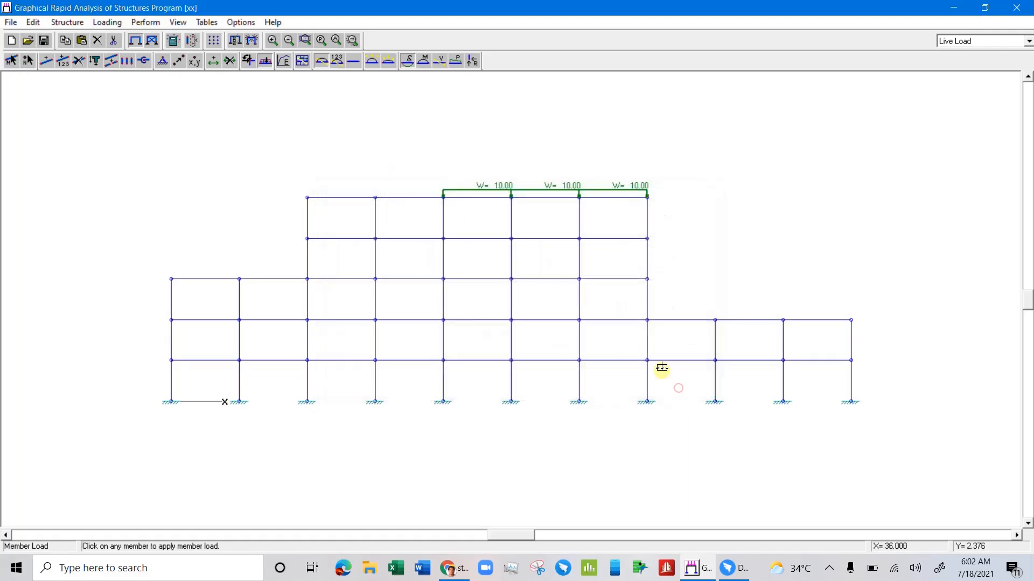
click(491, 196)
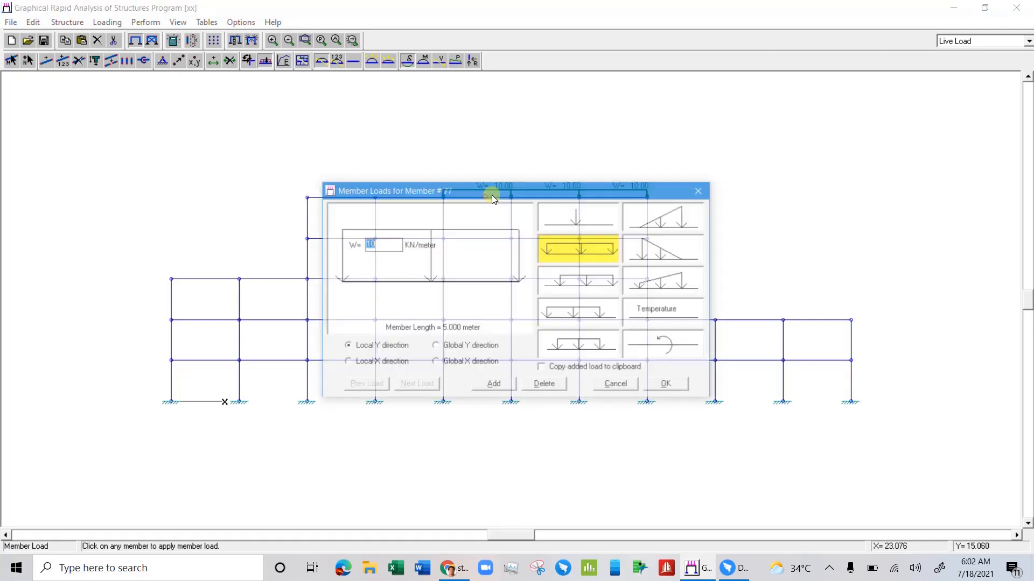
click(545, 383)
click(679, 389)
Delete the uniform live load from the fourth and fifth top-story beams from the left
click(556, 197)
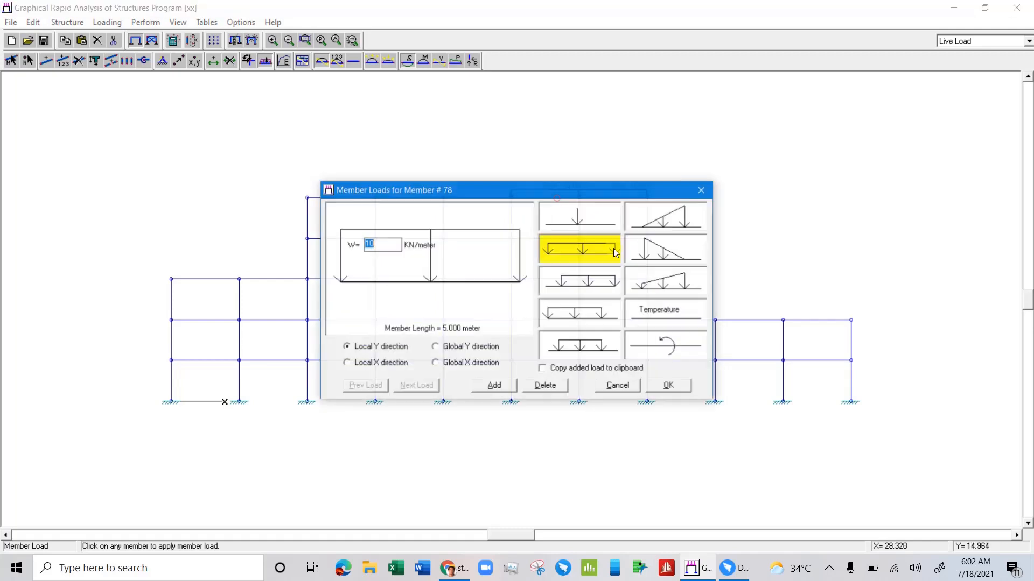
click(545, 385)
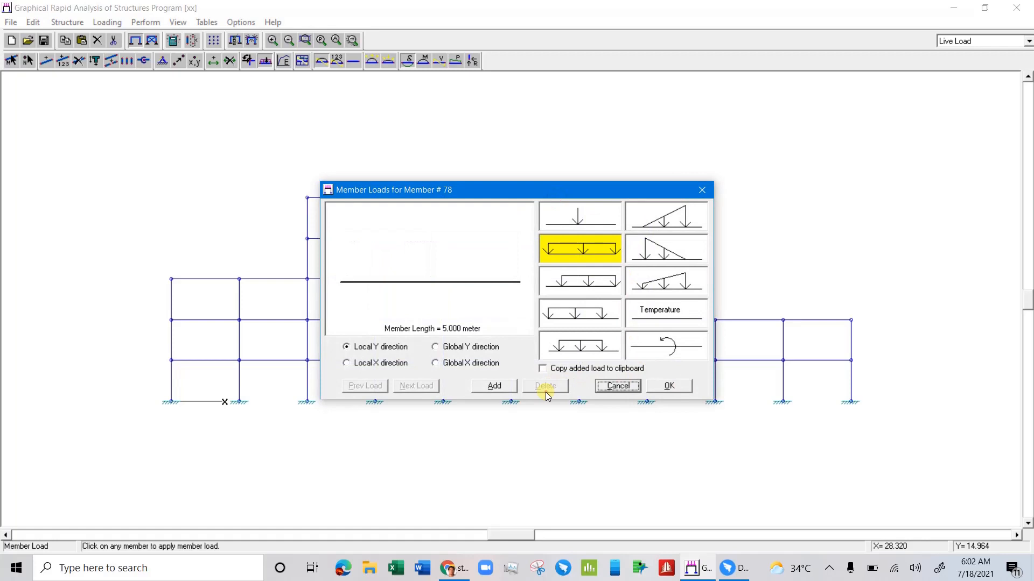
click(667, 386)
click(598, 196)
click(545, 384)
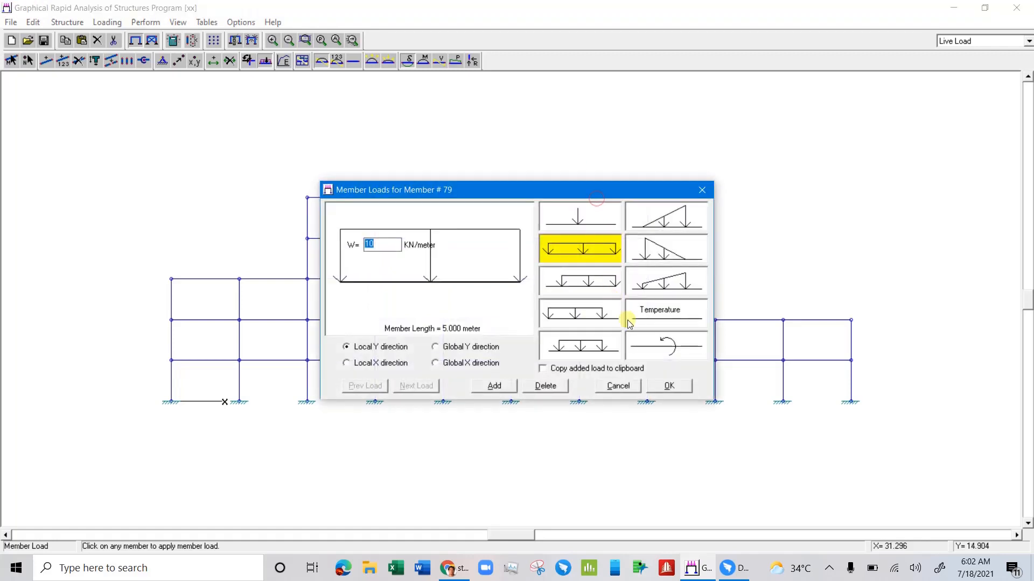
click(667, 385)
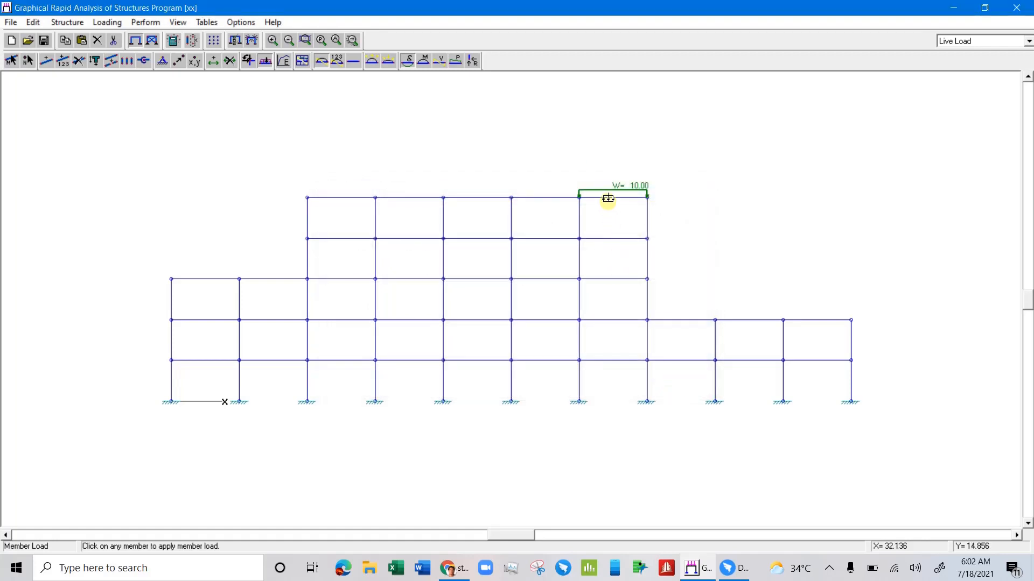
click(607, 199)
click(540, 385)
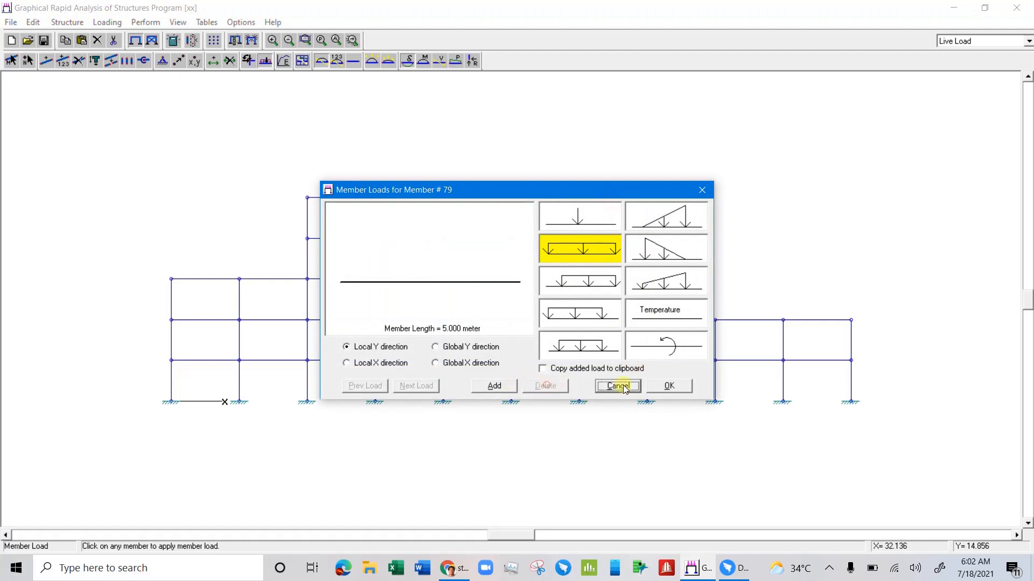
click(669, 385)
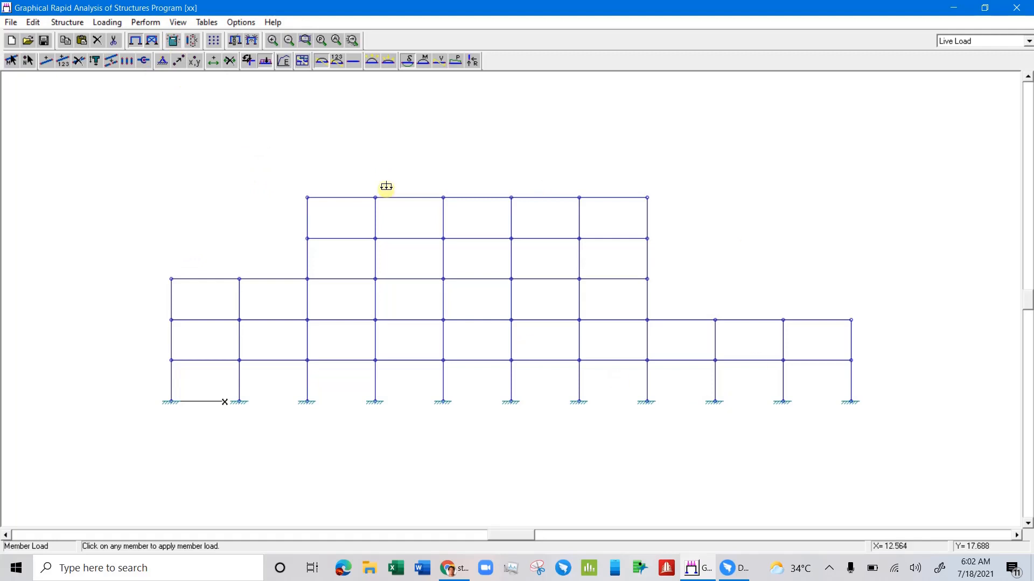
Rerun the analysis with the data file saved beforehand, and show the Self Load case
click(173, 40)
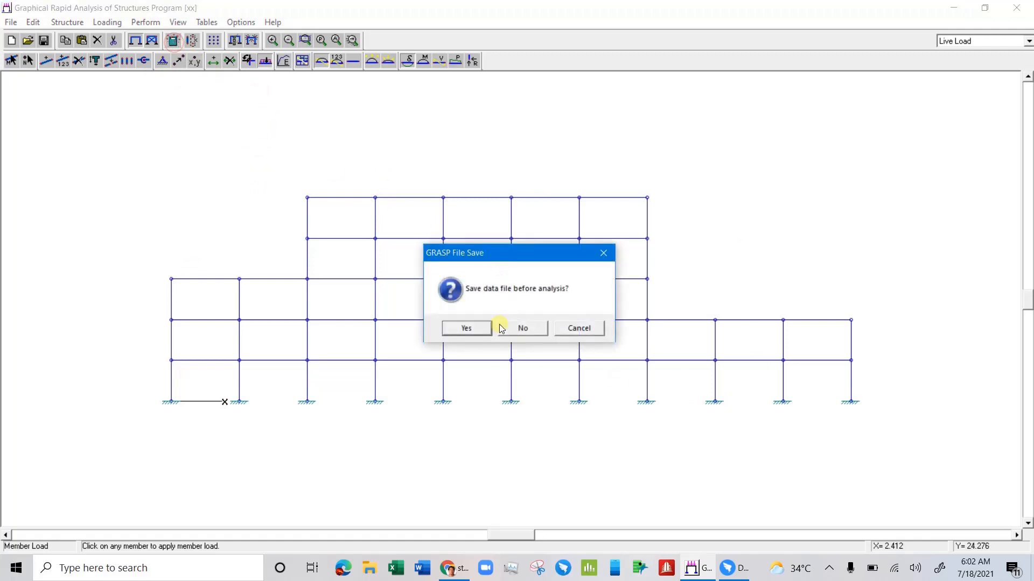
click(482, 331)
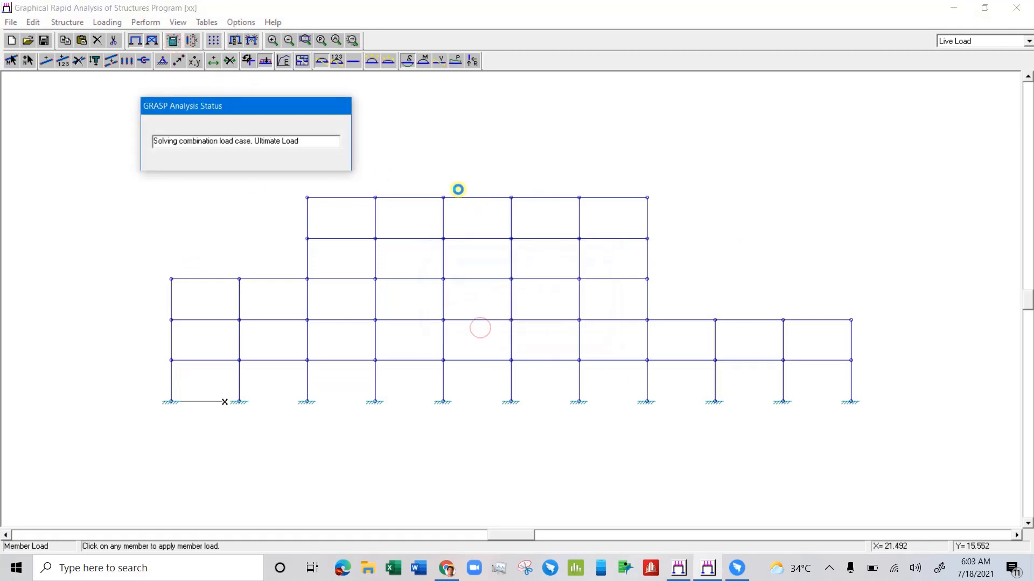
click(1029, 43)
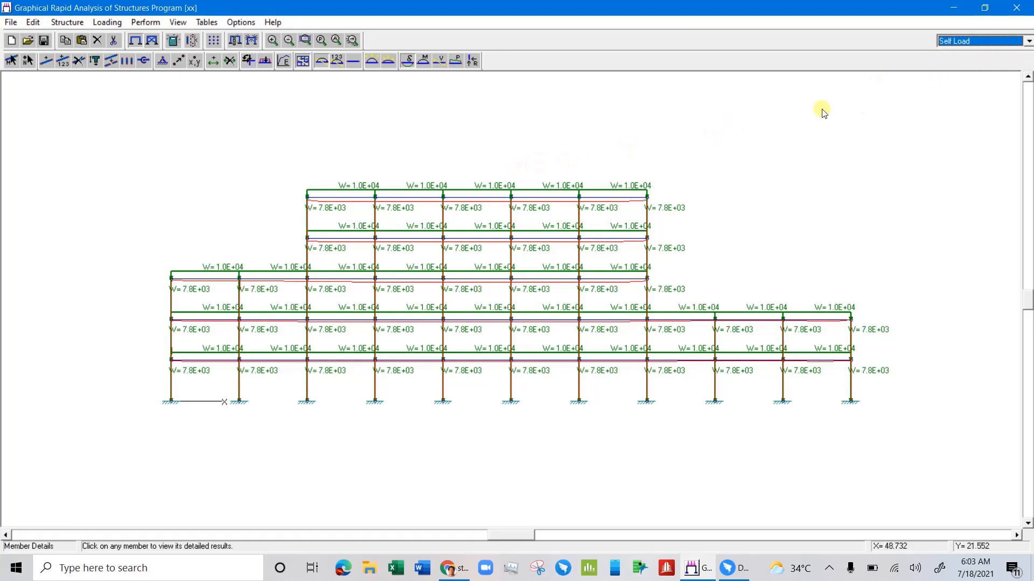
Examine the deflected shape of the frame for the Dead Load case, ending on the Live Load case
click(1028, 42)
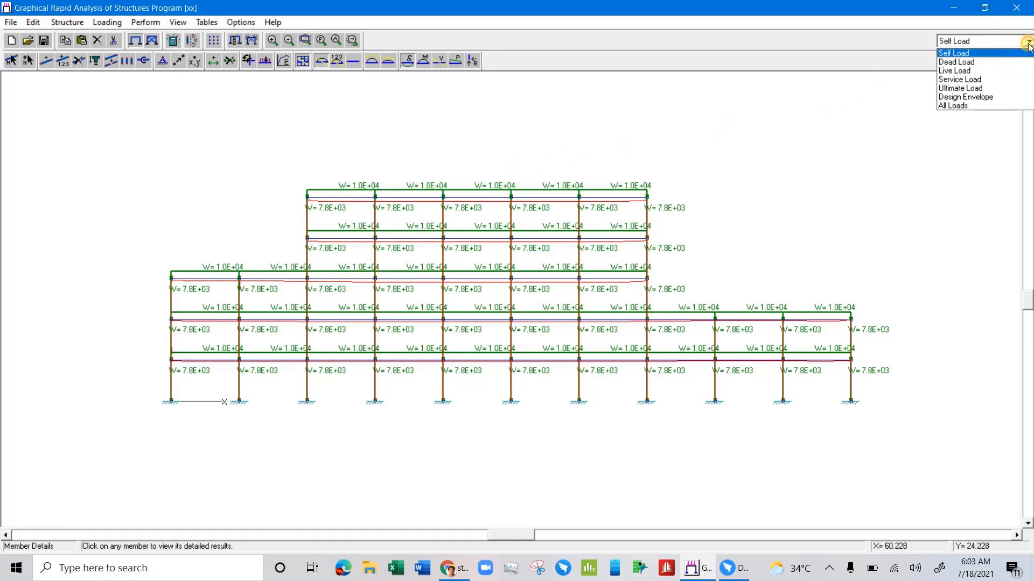
click(969, 63)
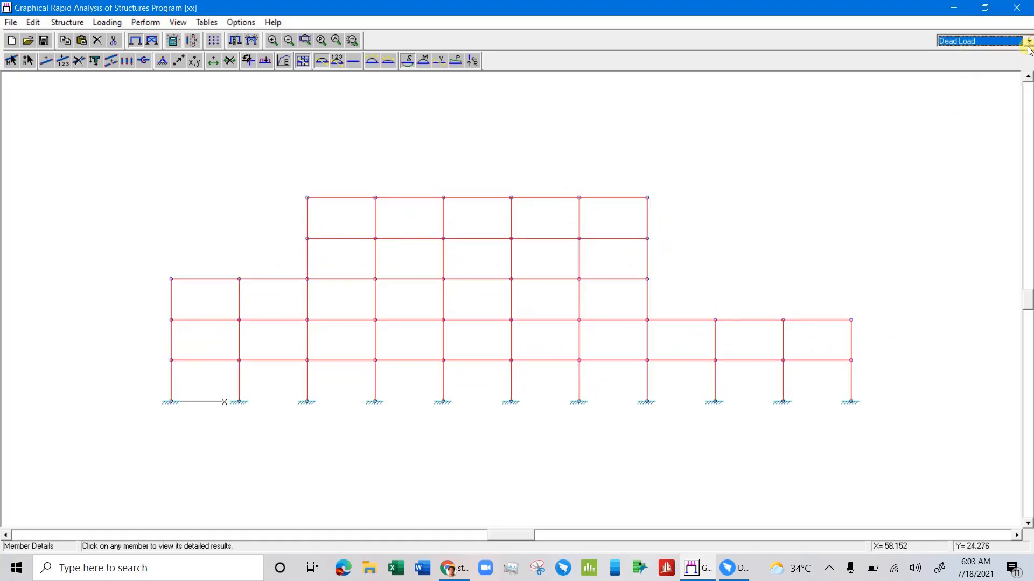
click(1028, 41)
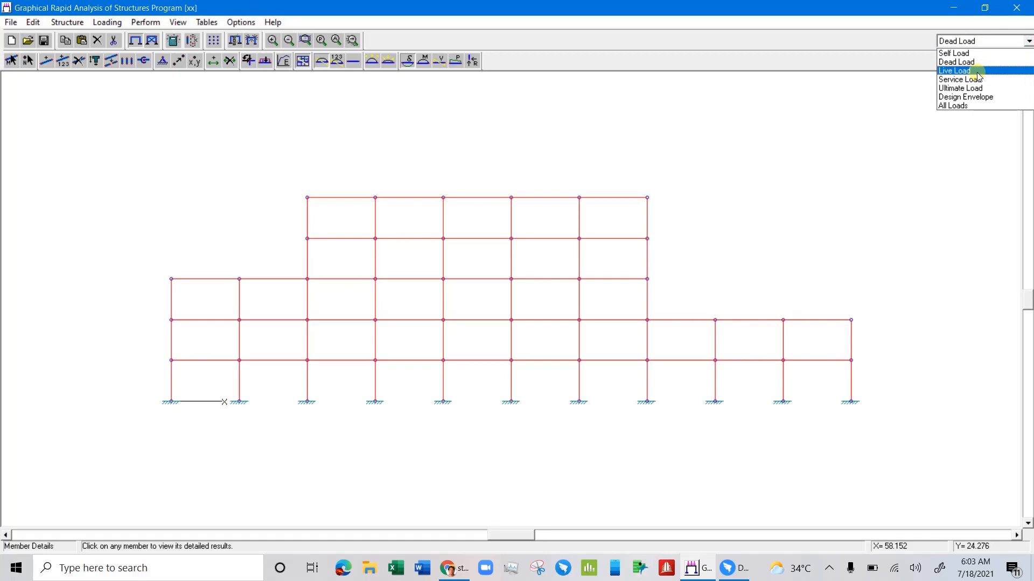
click(977, 72)
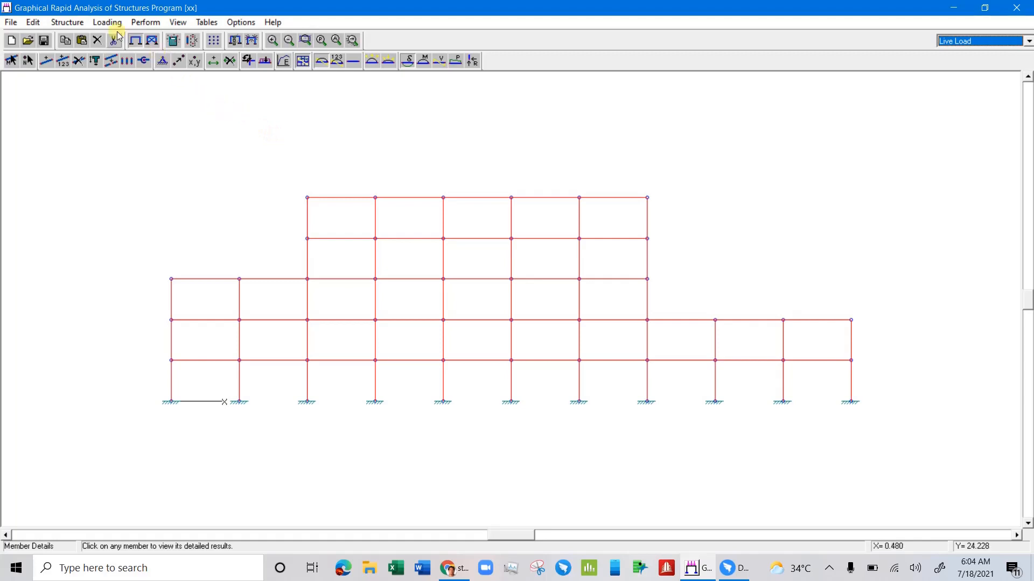
click(143, 24)
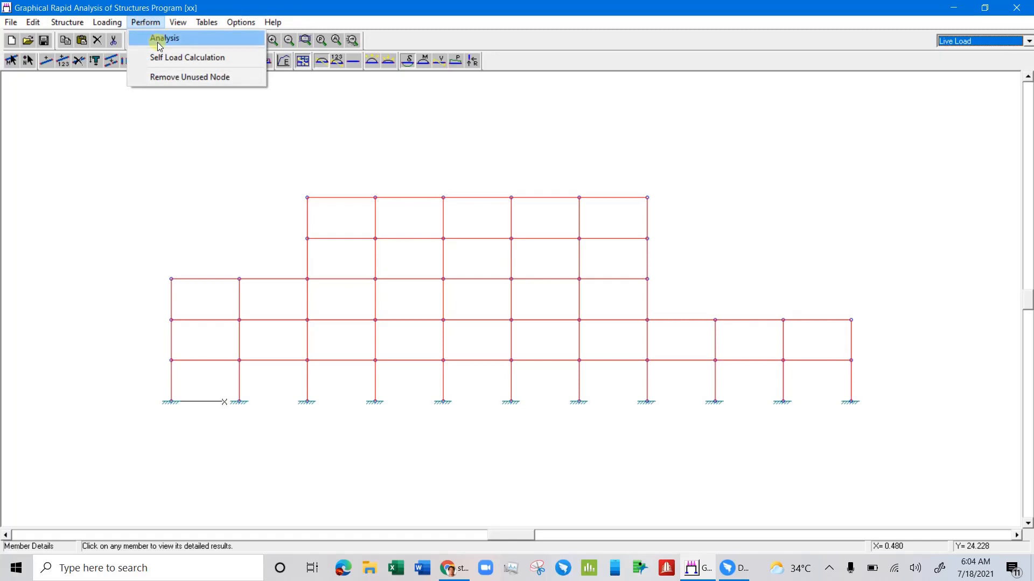
click(143, 129)
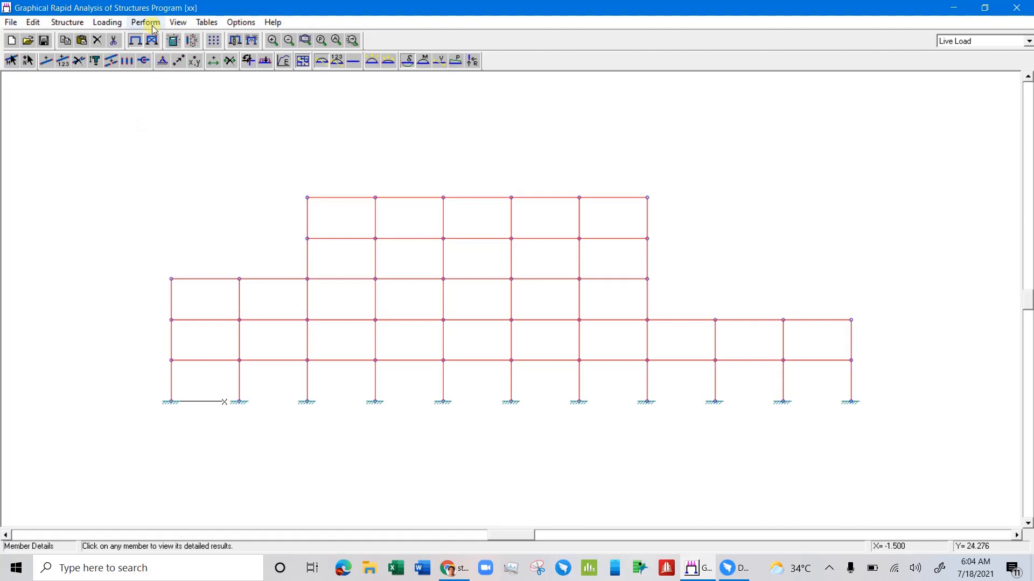
click(176, 22)
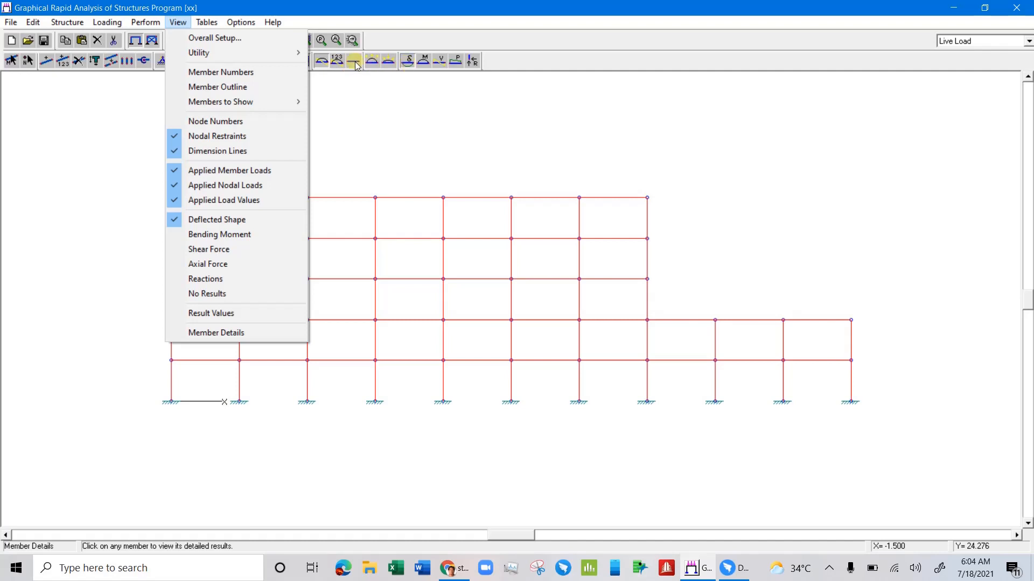
click(342, 110)
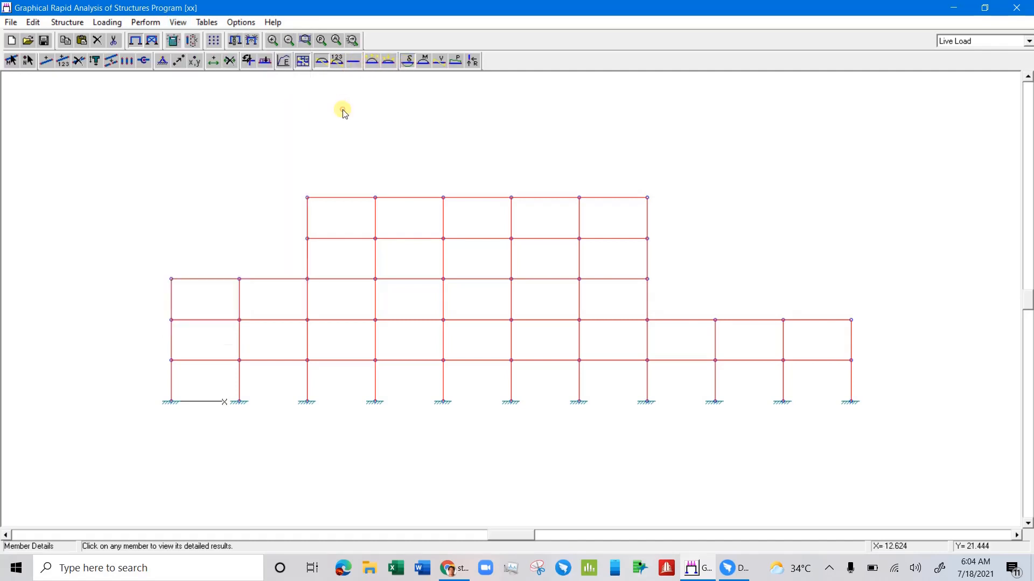
right_click(338, 111)
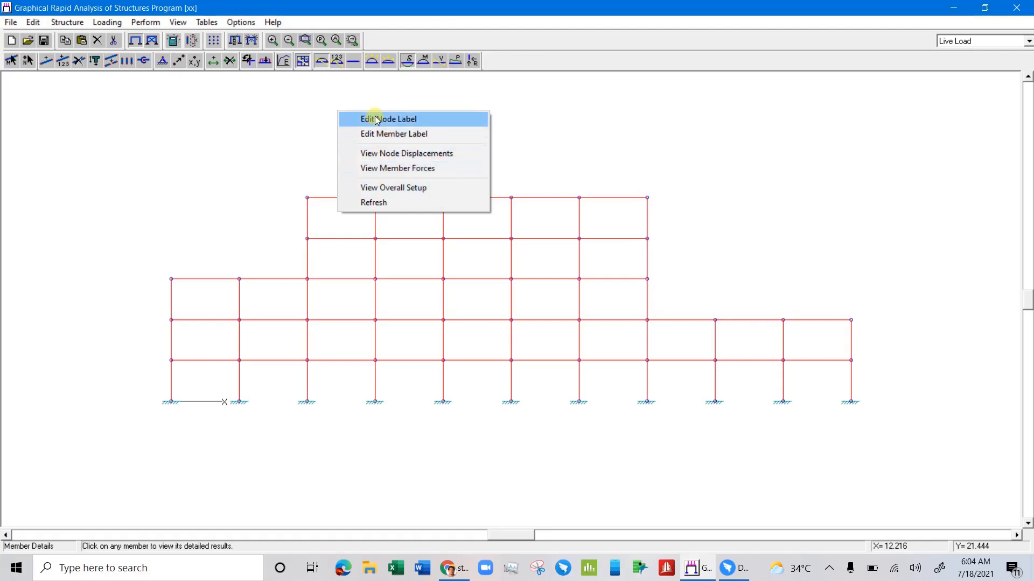
right_click(245, 116)
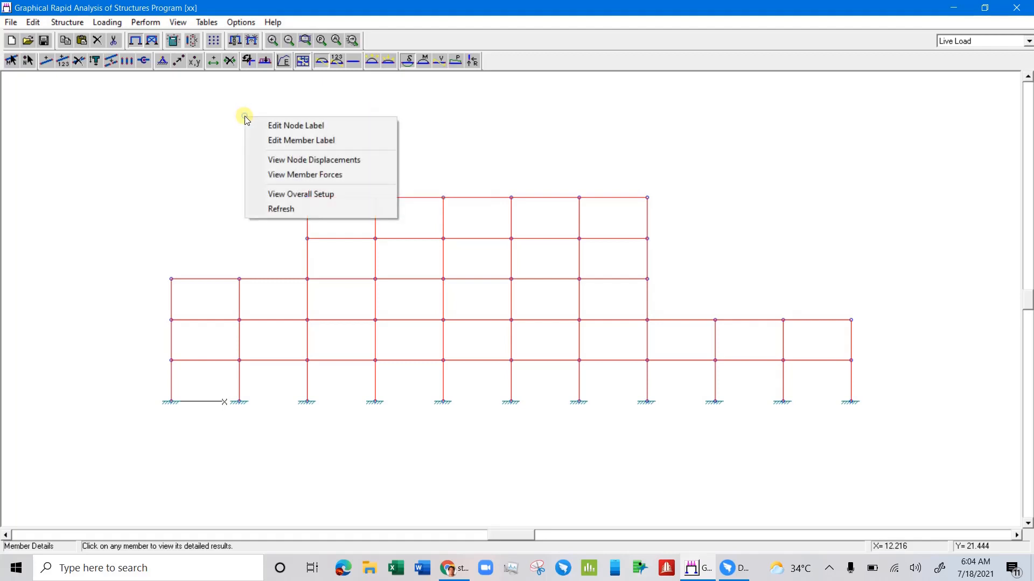
click(322, 93)
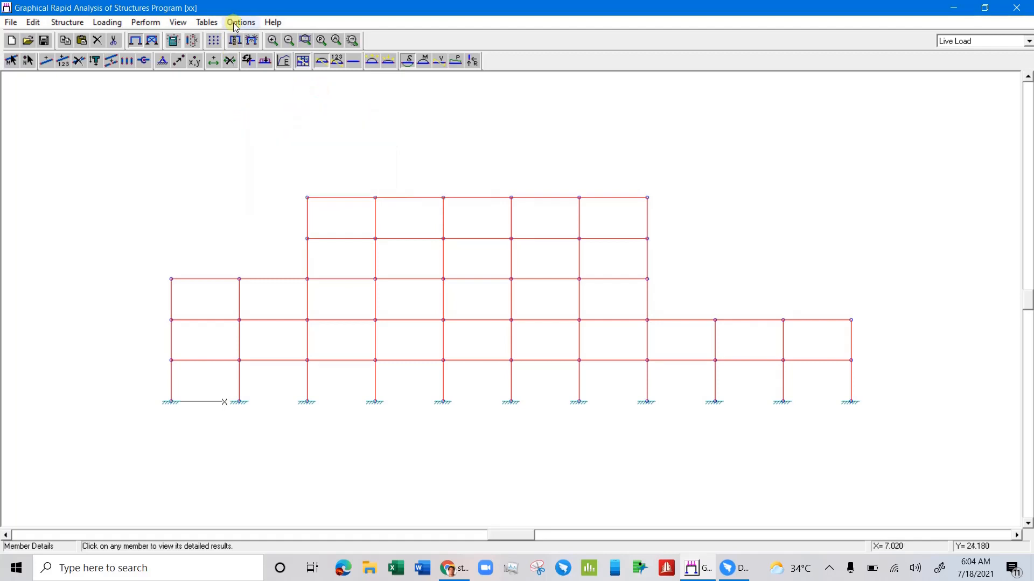
Examine the unit settings for lengths, section properties, loads and results, leaving them as they are
click(235, 24)
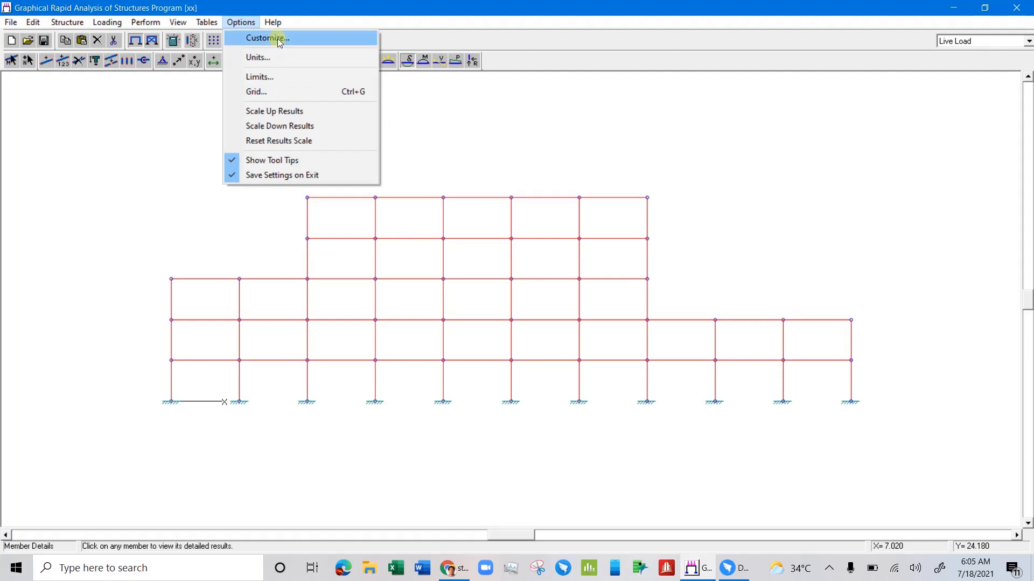
click(279, 59)
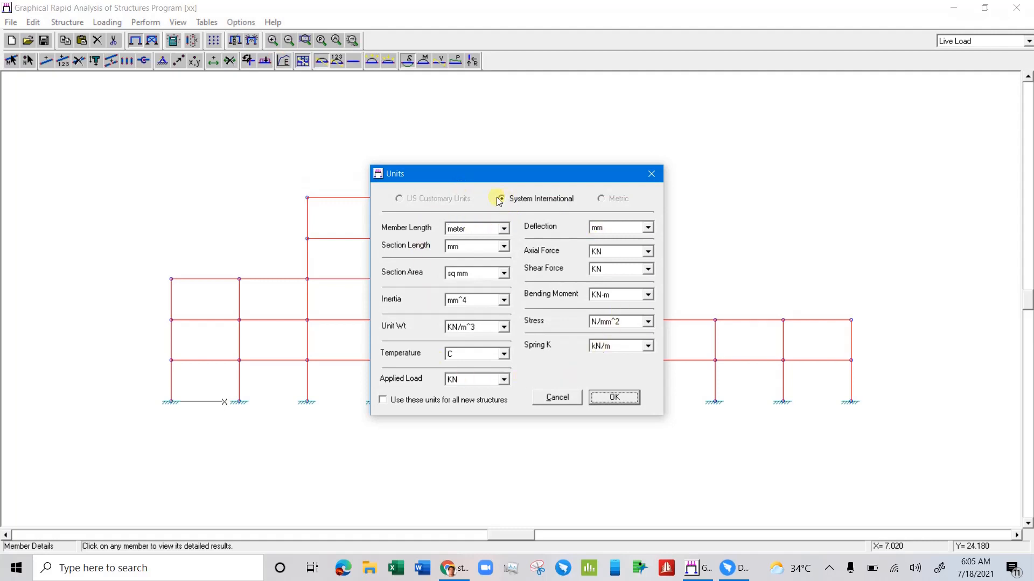
click(650, 174)
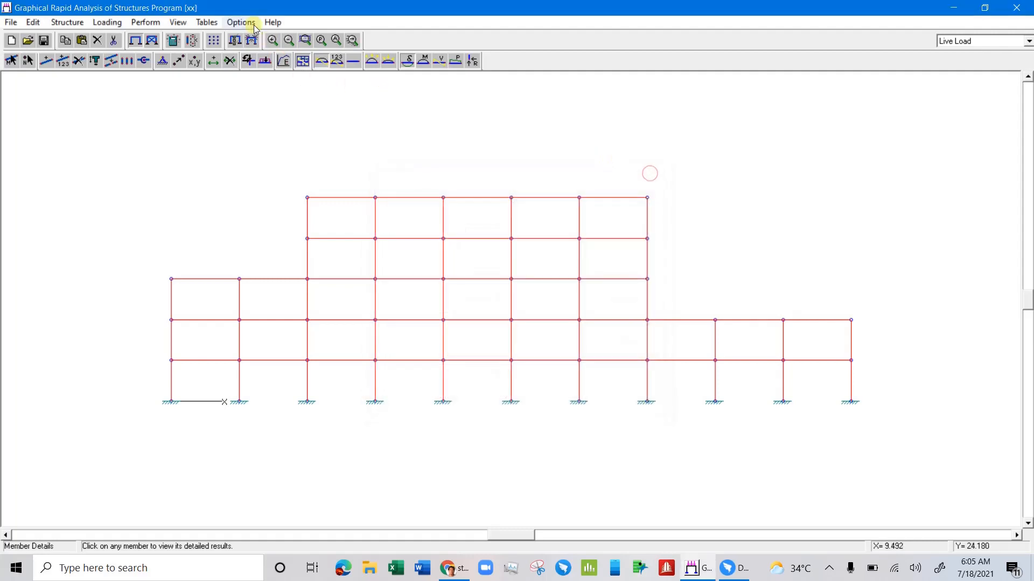
Examine the customizable display colors for deflection, dimension line, members, member loads, nodes and nodal loads
click(249, 21)
click(264, 37)
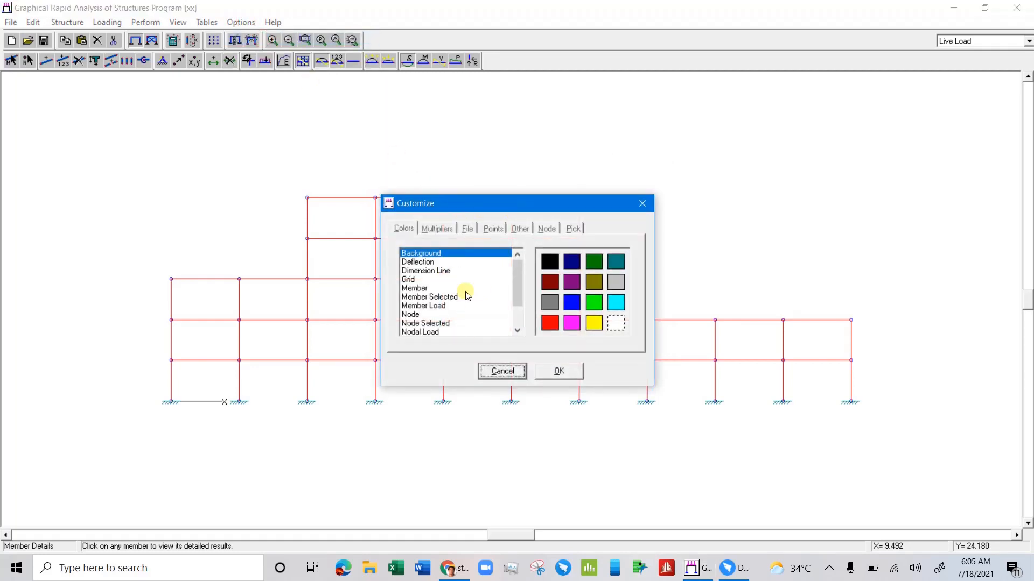
click(417, 262)
click(417, 270)
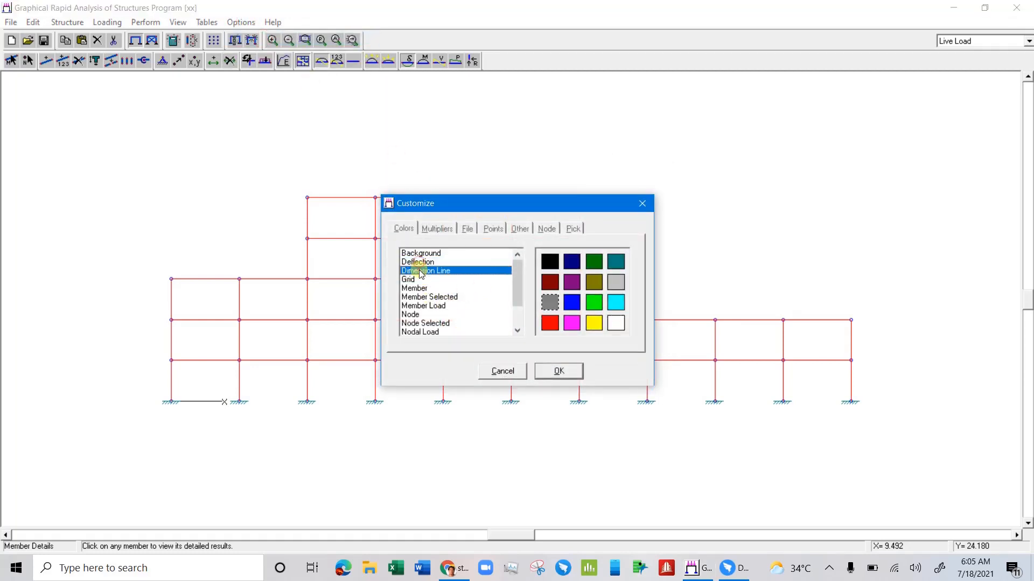
click(421, 289)
click(423, 297)
click(424, 306)
click(422, 315)
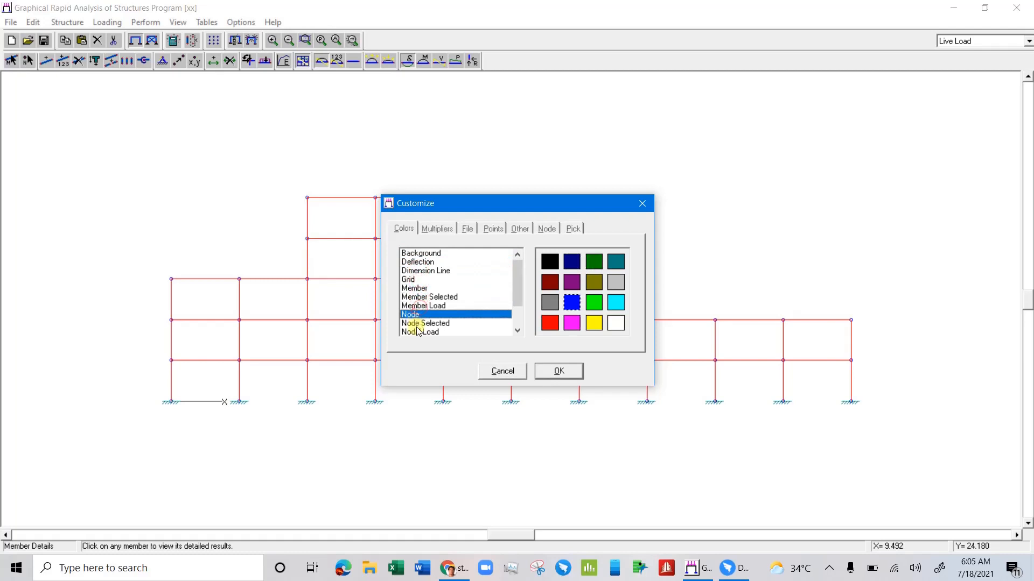
click(427, 332)
click(426, 315)
click(427, 297)
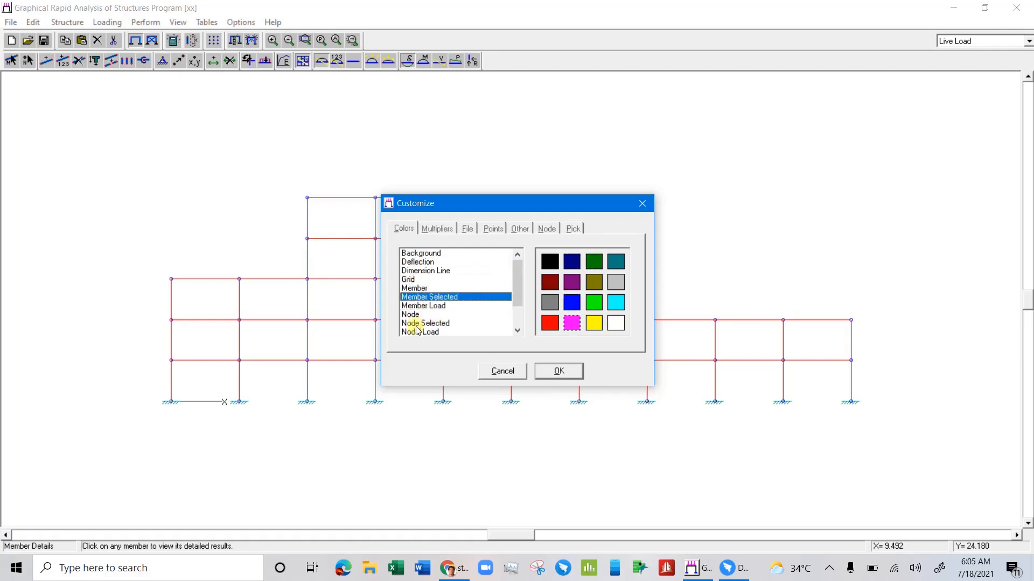
Set the drawing area's background color to bright green
click(418, 253)
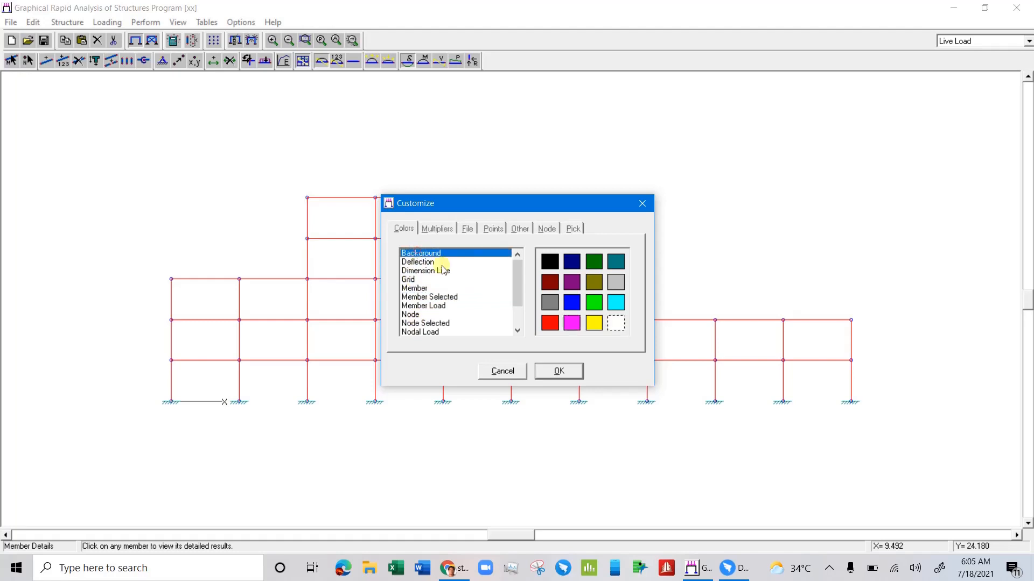
click(594, 302)
click(555, 369)
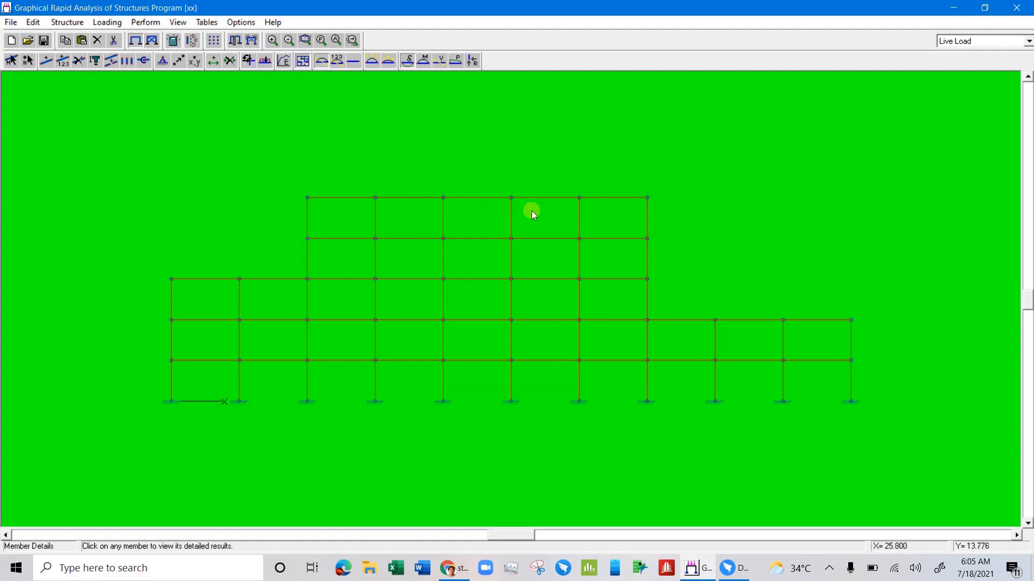
Restore the drawing area's background color to white
right_click(448, 153)
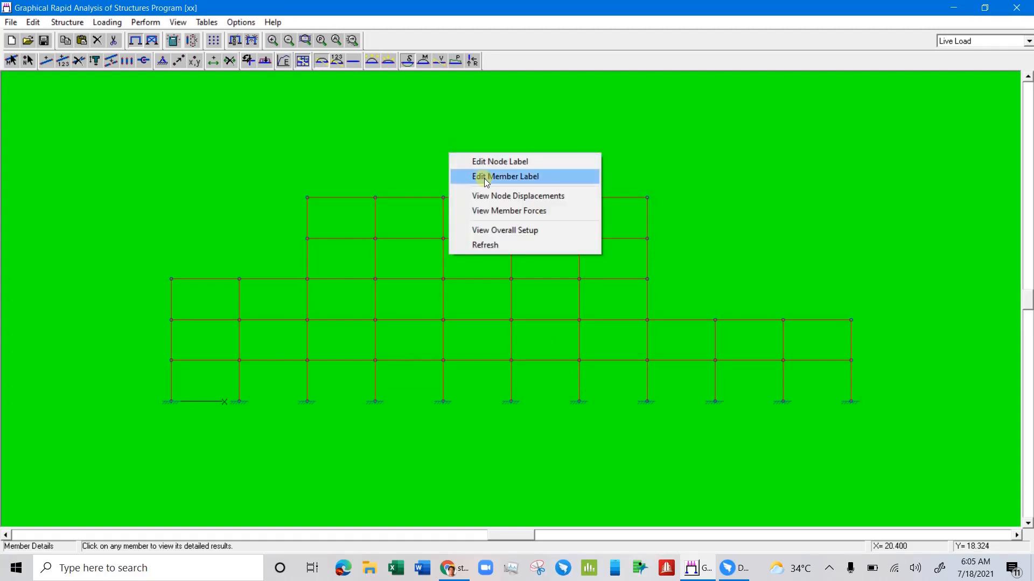
click(240, 22)
click(249, 39)
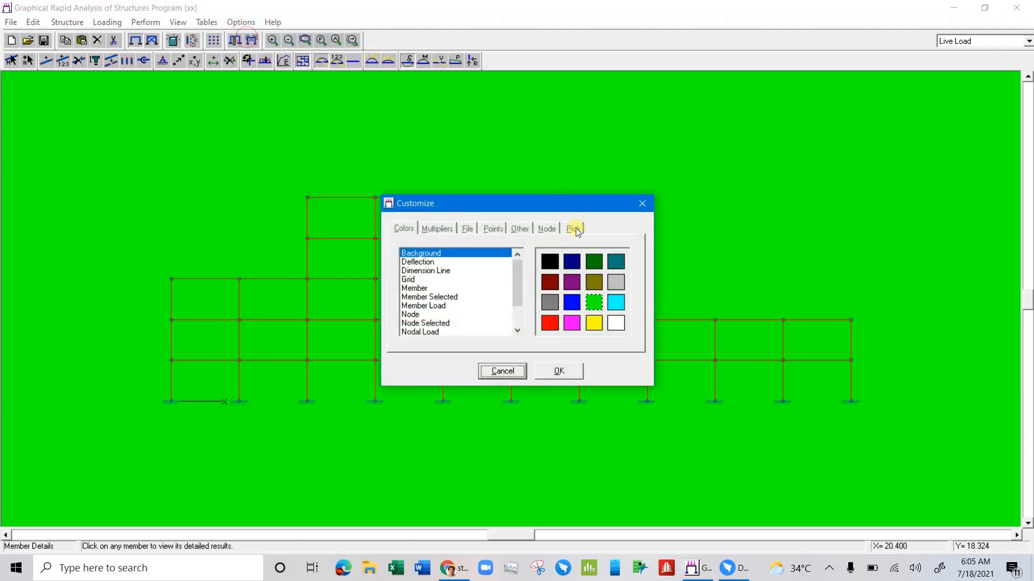
click(617, 325)
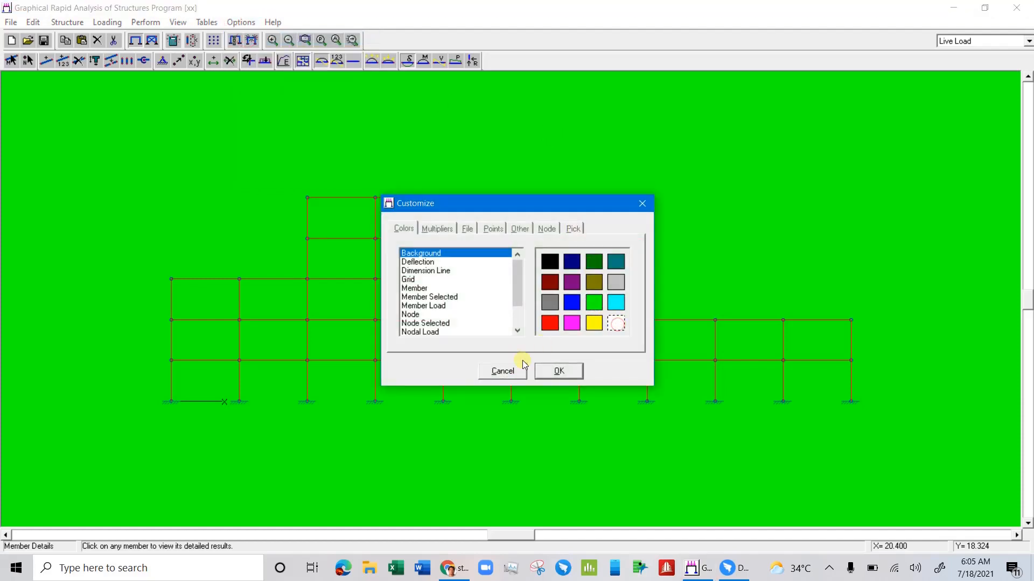
click(558, 371)
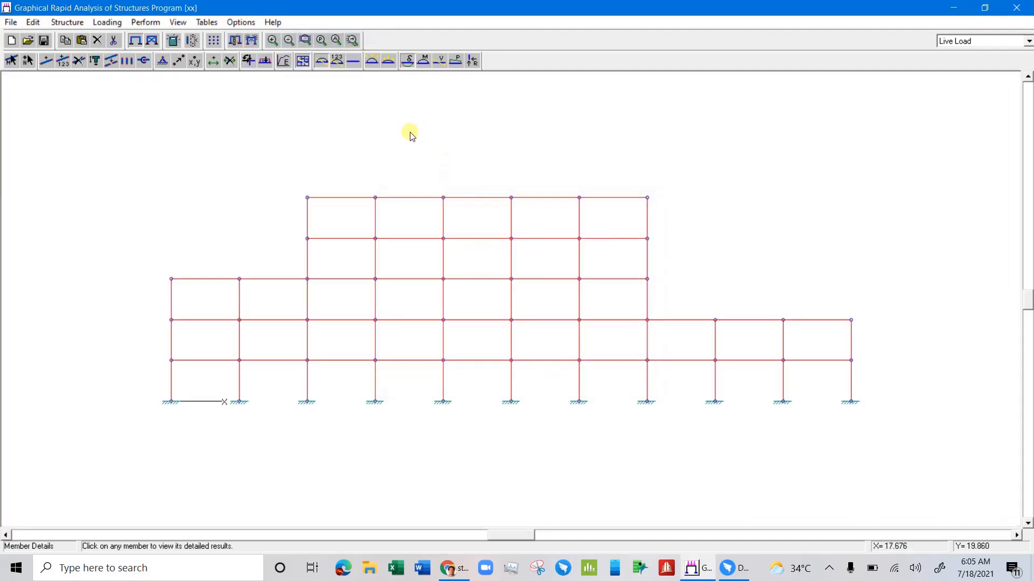